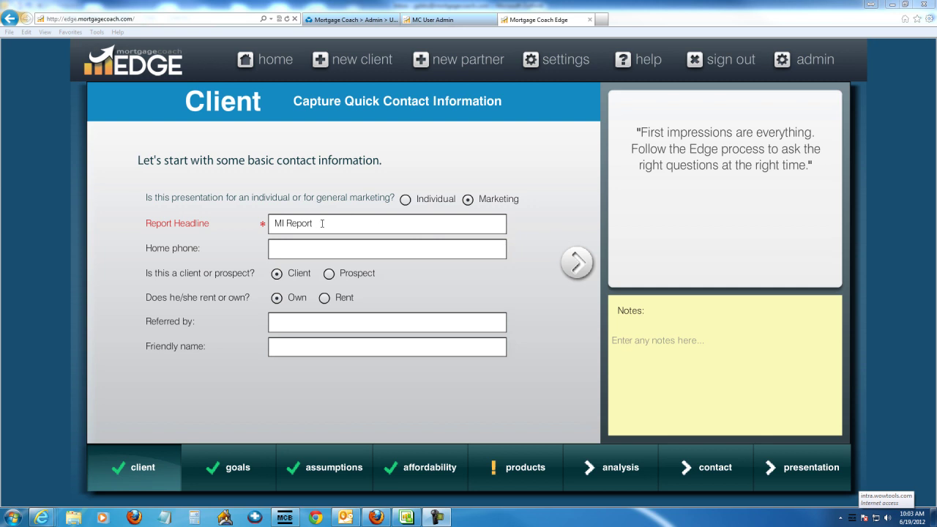
# - Confirm the report headline reads 'MI Report' and advance to the client Goals step
pyautogui.moveTo(322, 223); pyautogui.dragTo(257, 224)
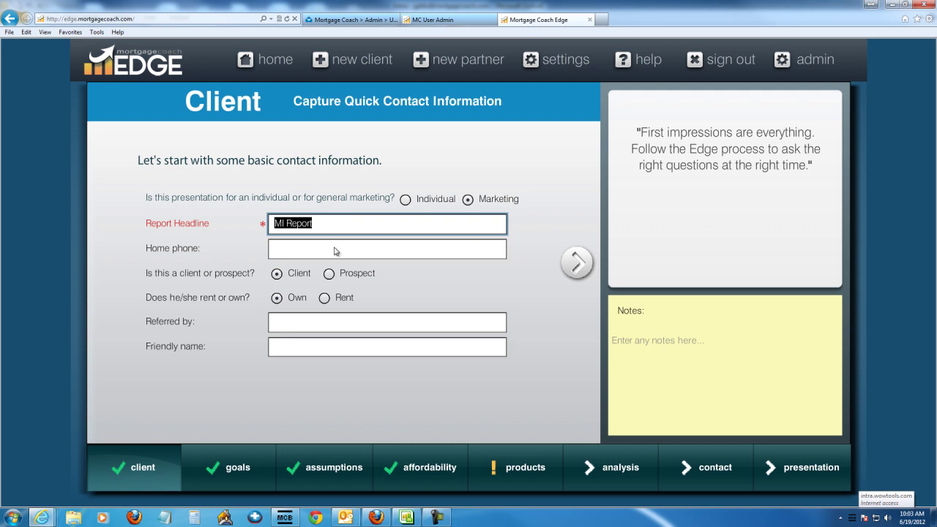
pyautogui.click(570, 265)
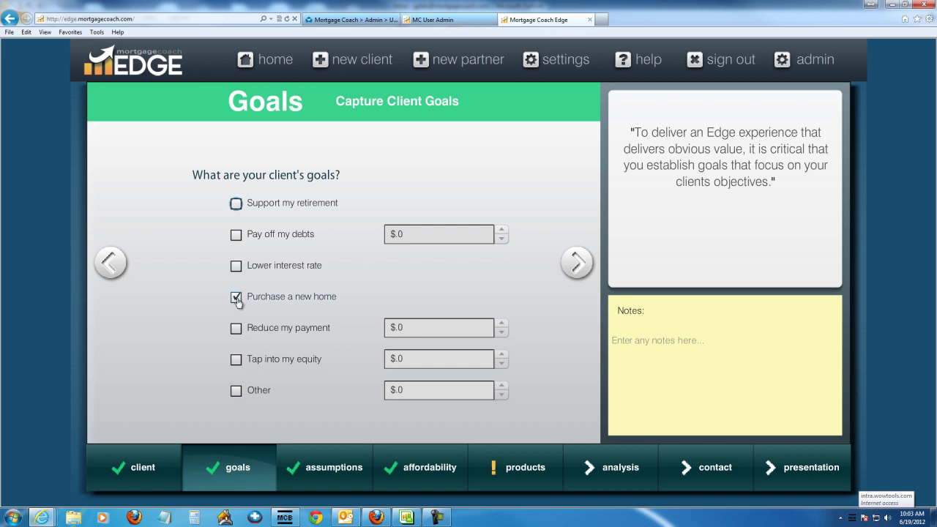
# - Keep 'Purchase a new home' as the goal and advance to the Assumptions step
pyautogui.click(575, 258)
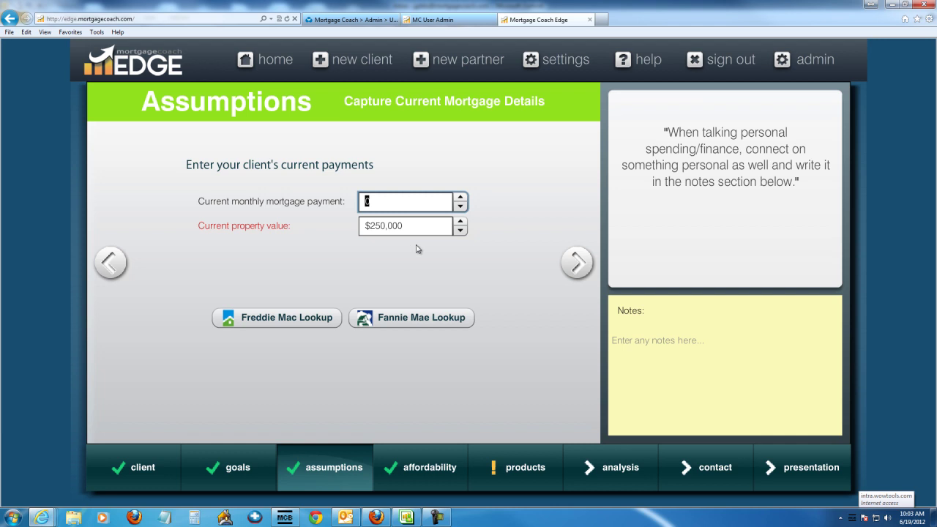
# - Pass through the Assumptions and Affordability steps to reach the Product 1 details form
pyautogui.click(576, 263)
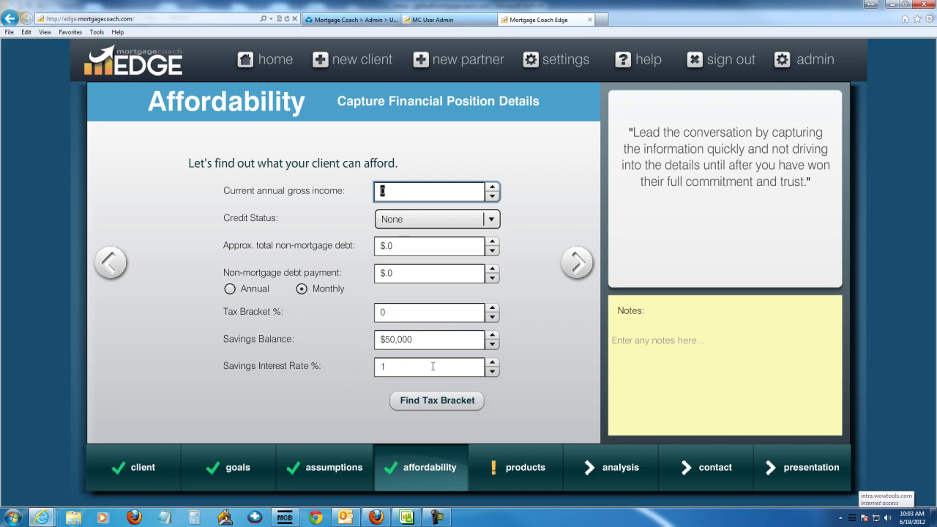
pyautogui.click(390, 368)
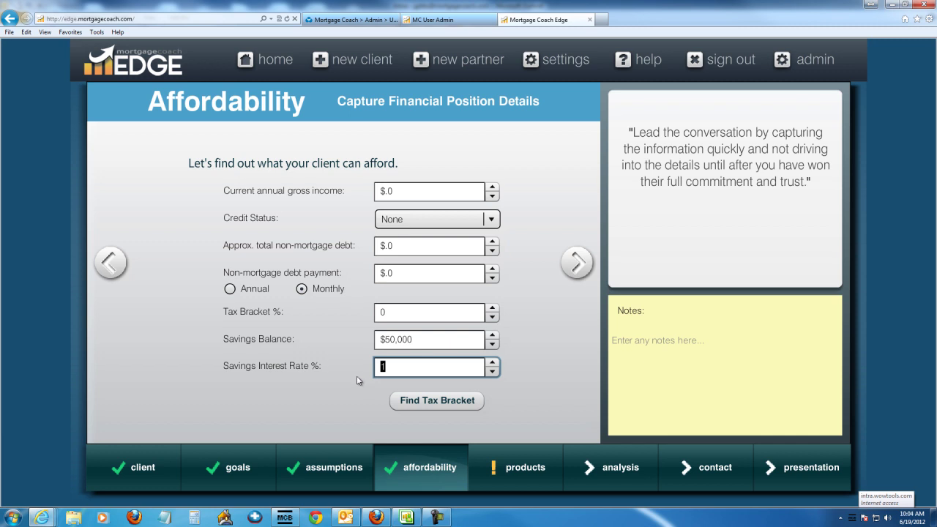
pyautogui.click(575, 263)
pyautogui.click(575, 267)
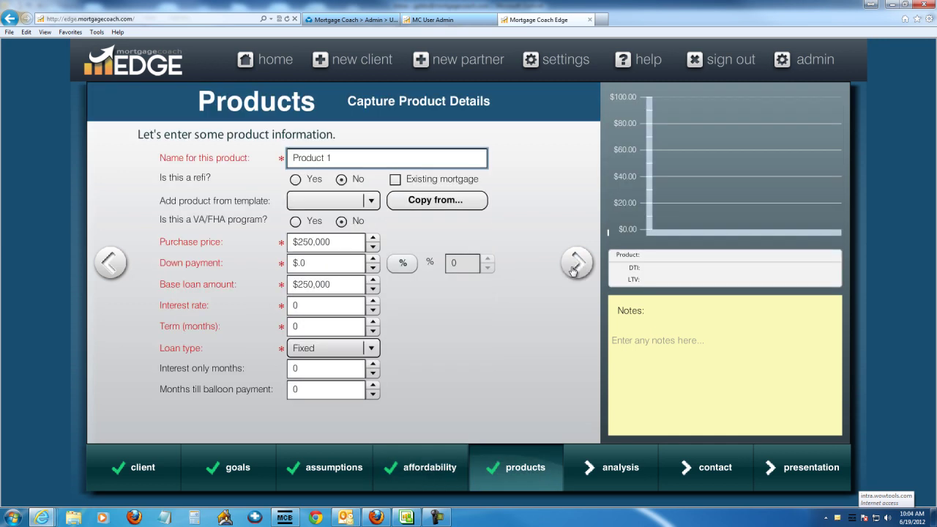
# - Name Product 1 'BPMI 10% Down' with 10% down, a 4.25% rate and a 360-month term
pyautogui.click(234, 159)
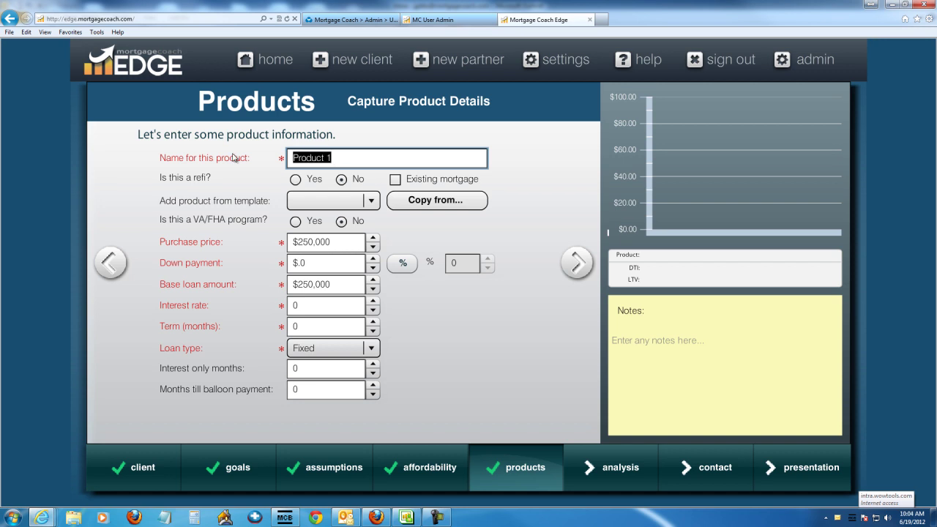
pyautogui.write('BPMI 10')
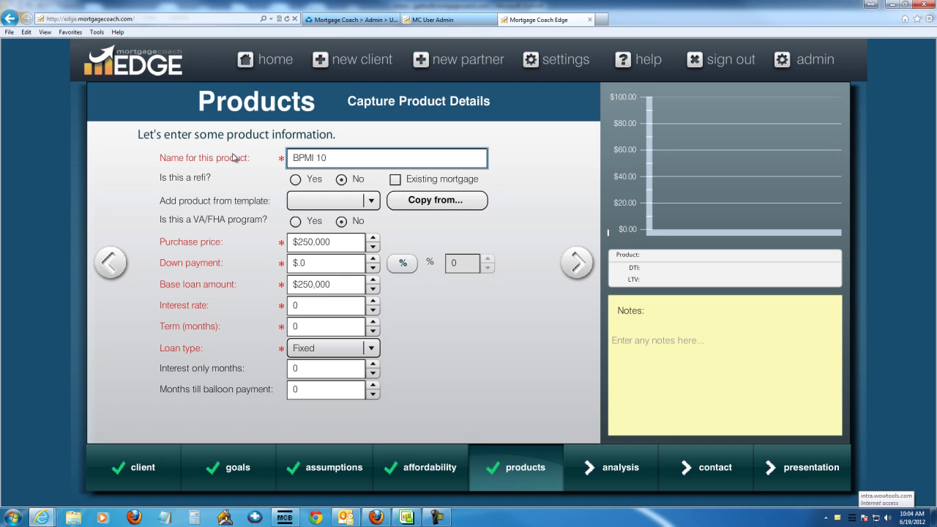
pyautogui.write('% Down')
pyautogui.click(402, 262)
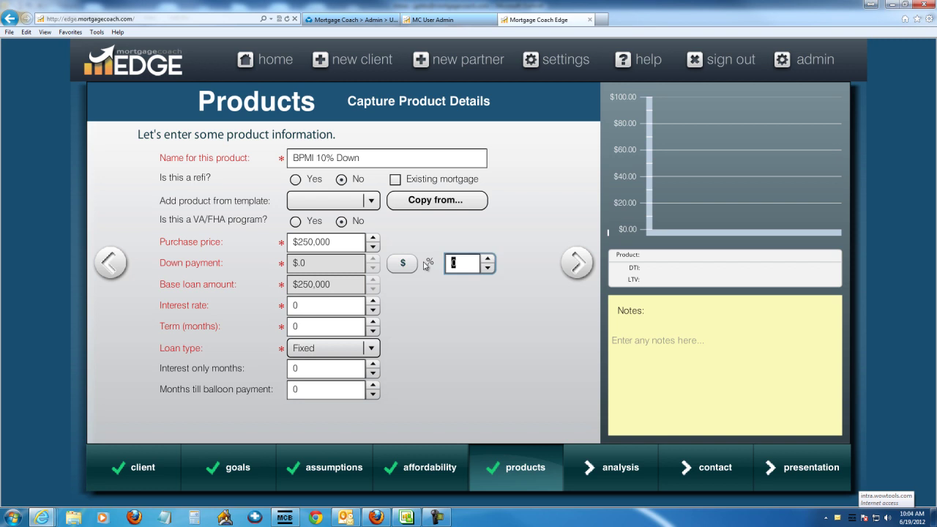
pyautogui.write('10')
pyautogui.press('Tab')
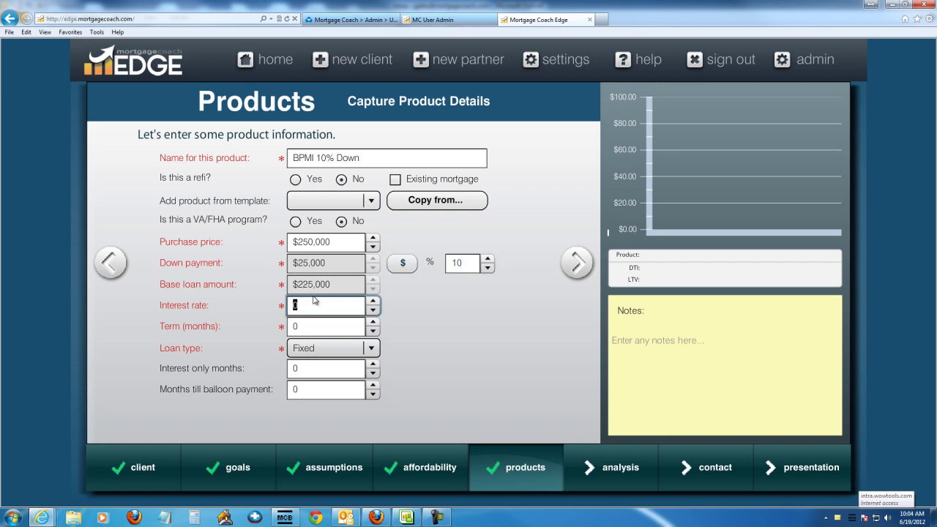
pyautogui.write('4.25')
pyautogui.press('Tab')
pyautogui.write('360')
pyautogui.press('Tab')
pyautogui.click(578, 263)
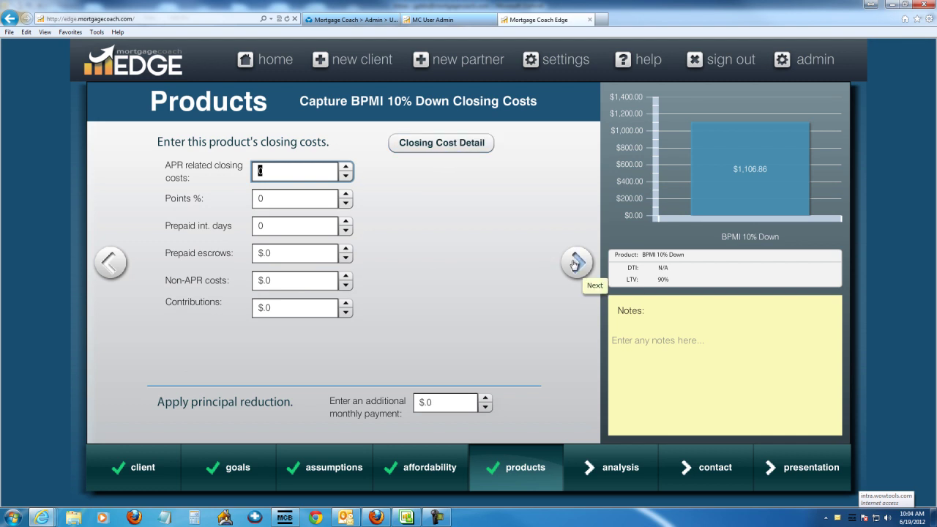
# - Set BPMI 10% Down's monthly mortgage insurance to 0.75%, giving $140.63 per month
pyautogui.click(575, 264)
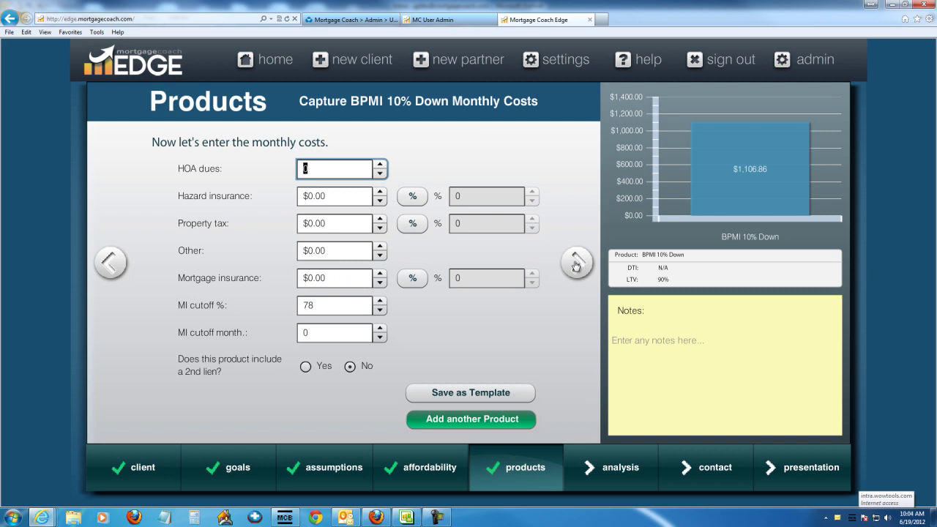
pyautogui.click(319, 277)
pyautogui.click(412, 277)
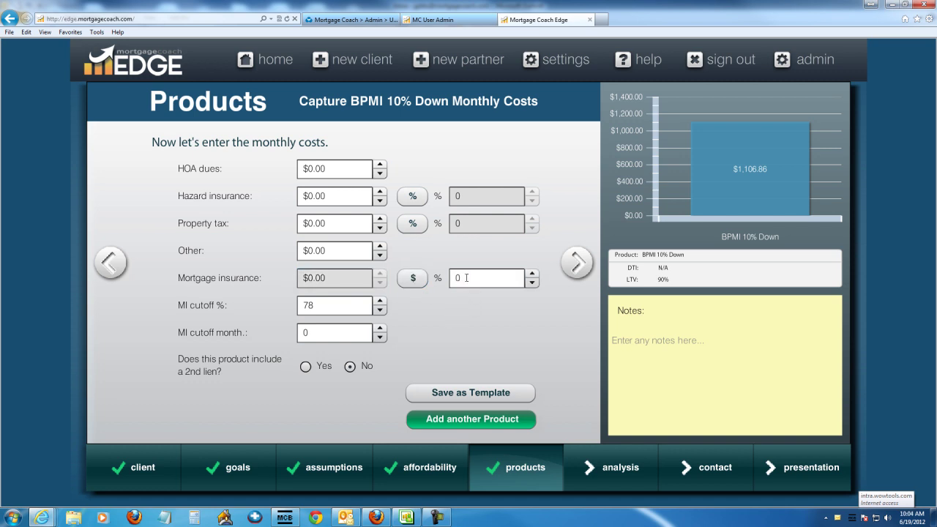
pyautogui.click(466, 277)
pyautogui.write('0.75')
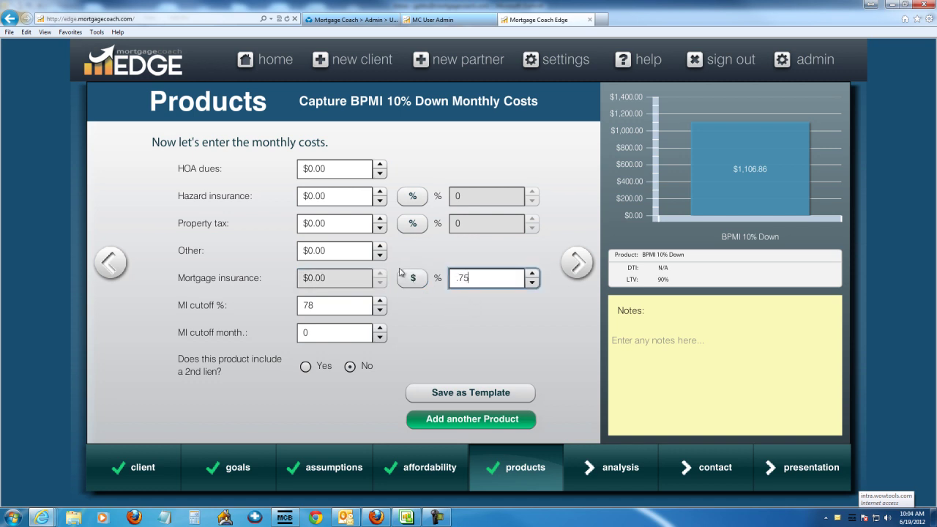
pyautogui.press('Tab')
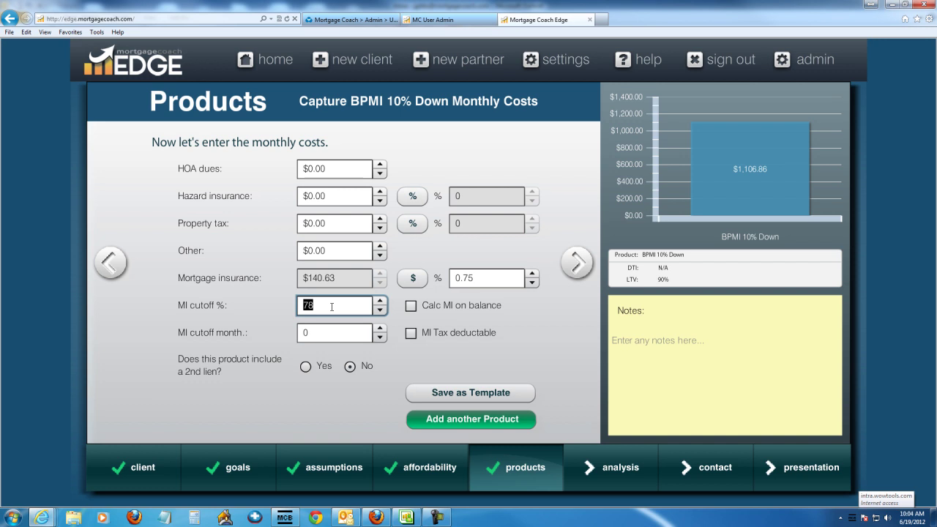
# - Add a second product named 'LPMI 10% Down', copied from BPMI 10% Down
pyautogui.click(457, 424)
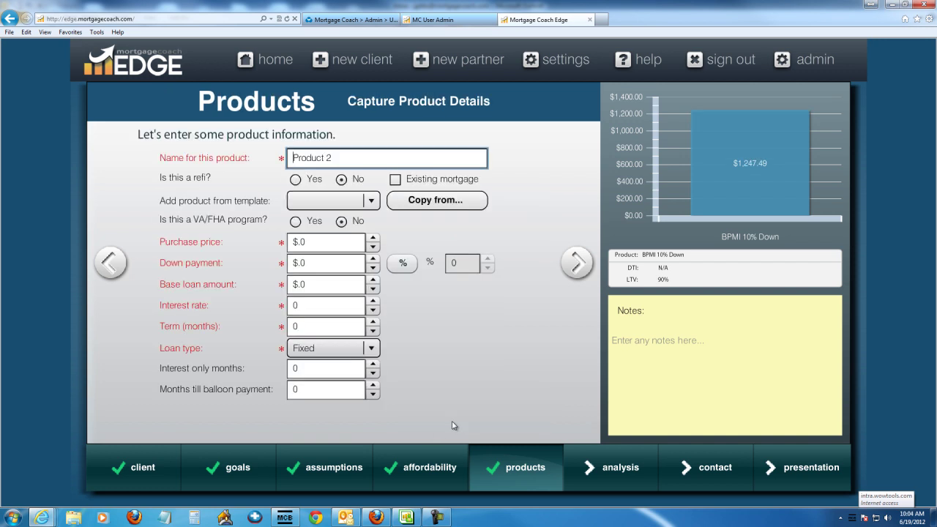
pyautogui.click(435, 205)
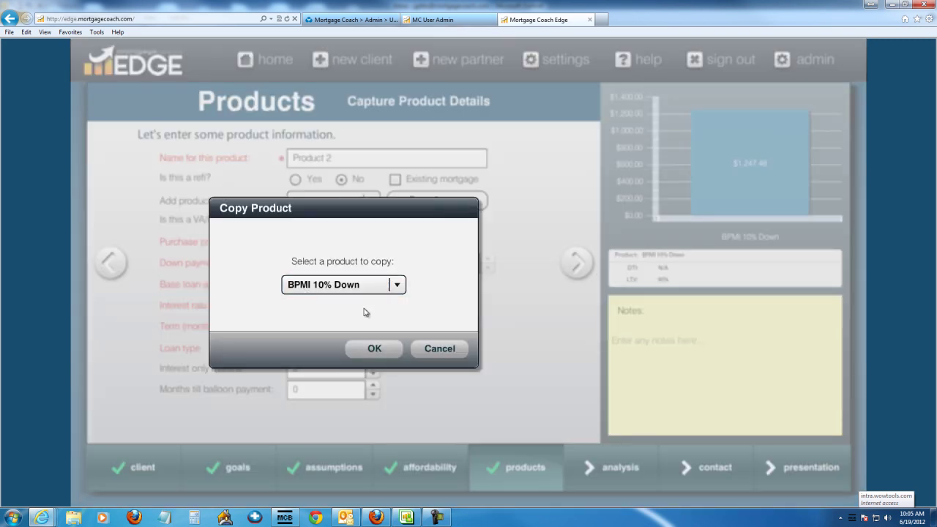
pyautogui.click(373, 348)
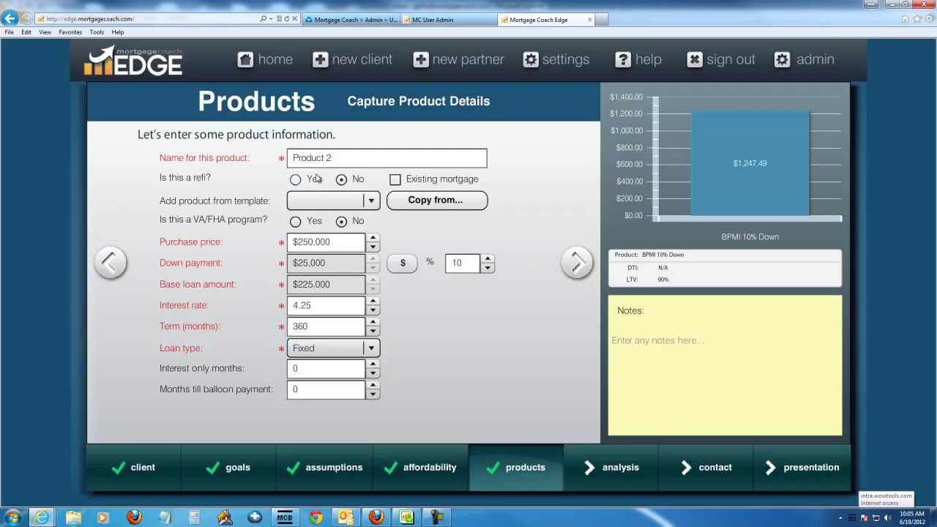
pyautogui.moveTo(329, 157); pyautogui.dragTo(199, 146)
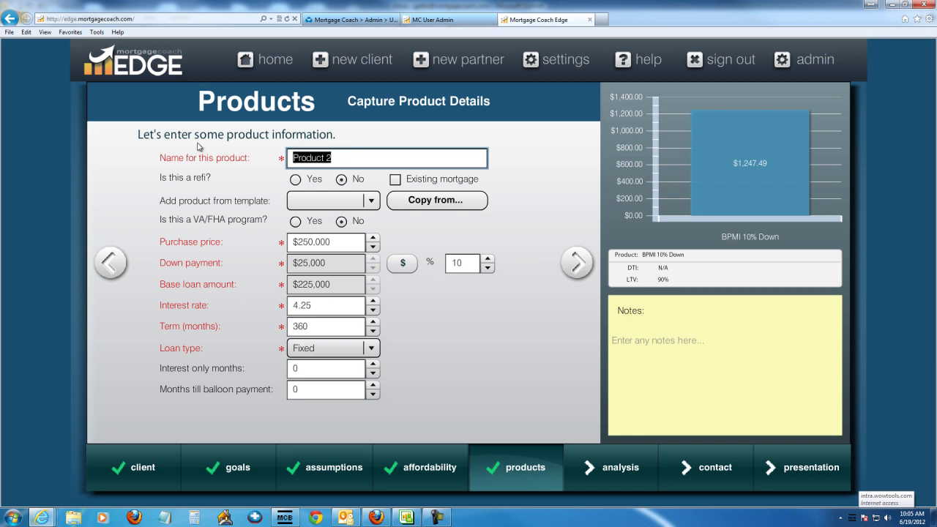
pyautogui.write('LPMI')
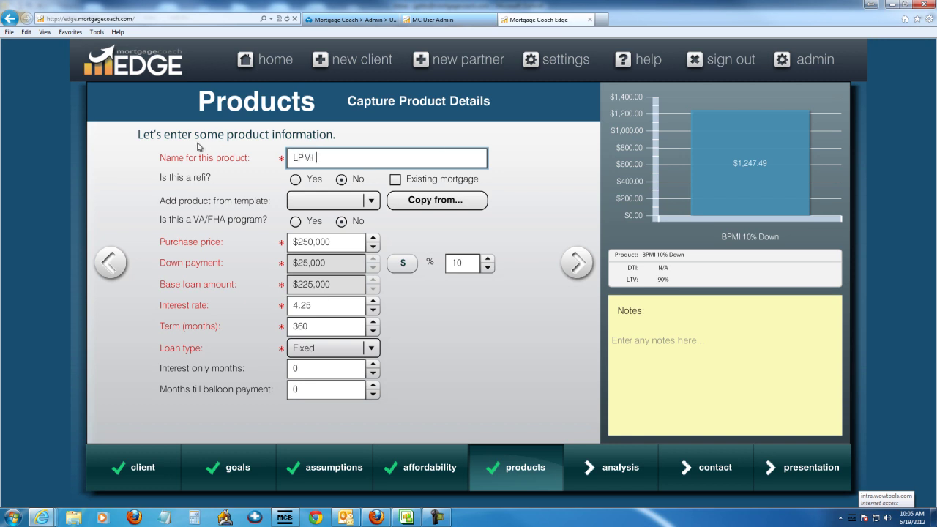
pyautogui.write(' 10% Down')
pyautogui.press('F6')
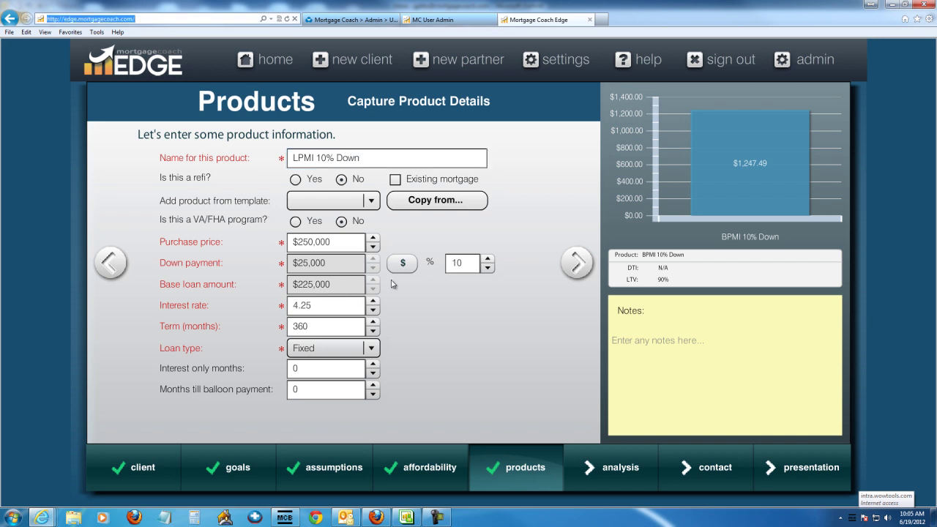
# - Change the LPMI 10% Down interest rate to 4.625%
pyautogui.click(318, 307)
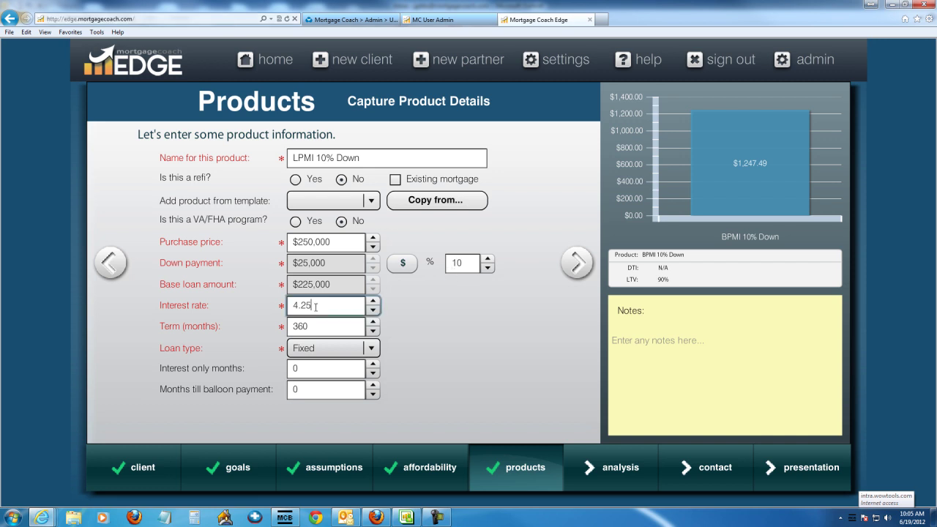
pyautogui.moveTo(318, 307); pyautogui.dragTo(217, 305)
pyautogui.write('4.625')
pyautogui.press('Tab')
# - Clear the LPMI 10% Down mortgage insurance to $0.00
pyautogui.click(577, 264)
pyautogui.click(577, 263)
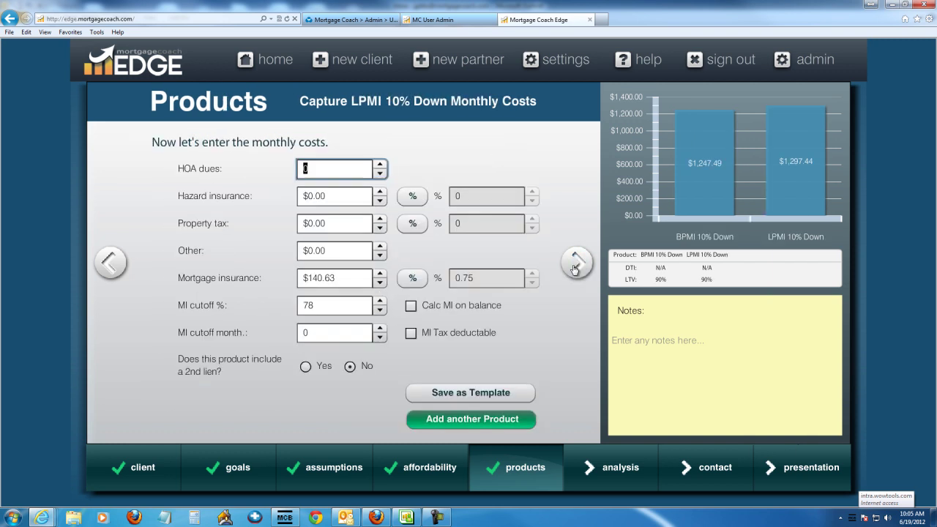
pyautogui.moveTo(353, 278); pyautogui.dragTo(251, 280)
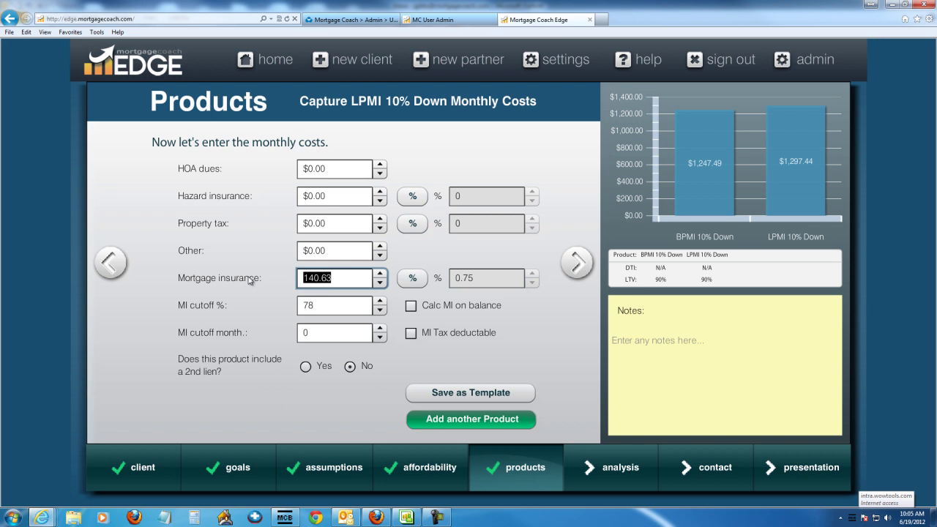
pyautogui.press('BackSpace')
pyautogui.press('Tab')
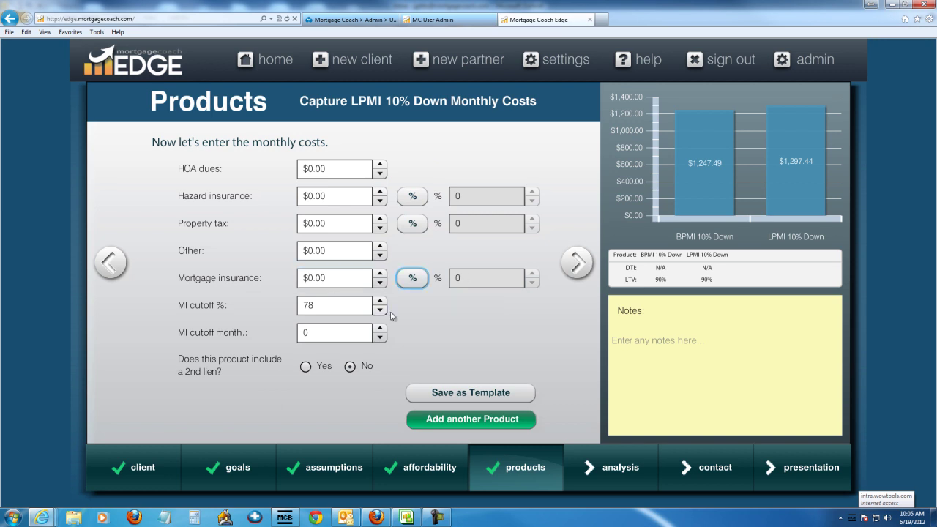
# - Add a third product named 'BPMI 5% Down', copied from BPMI 10% Down
pyautogui.click(486, 424)
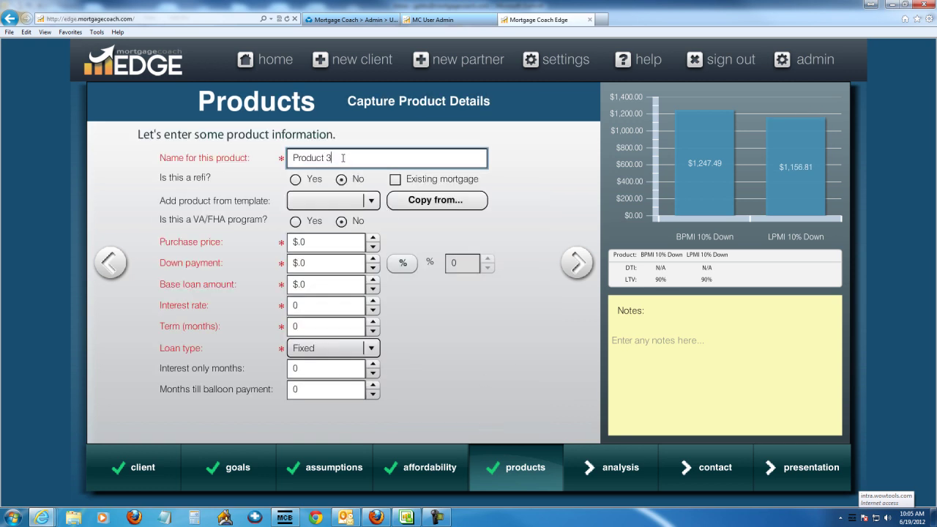
pyautogui.hotkey('ctrl', 'a')
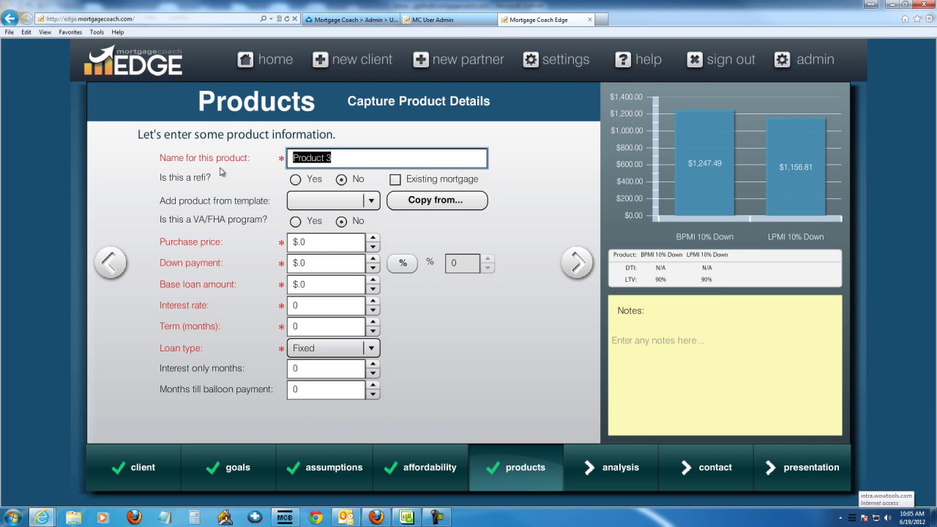
pyautogui.write('BPMI')
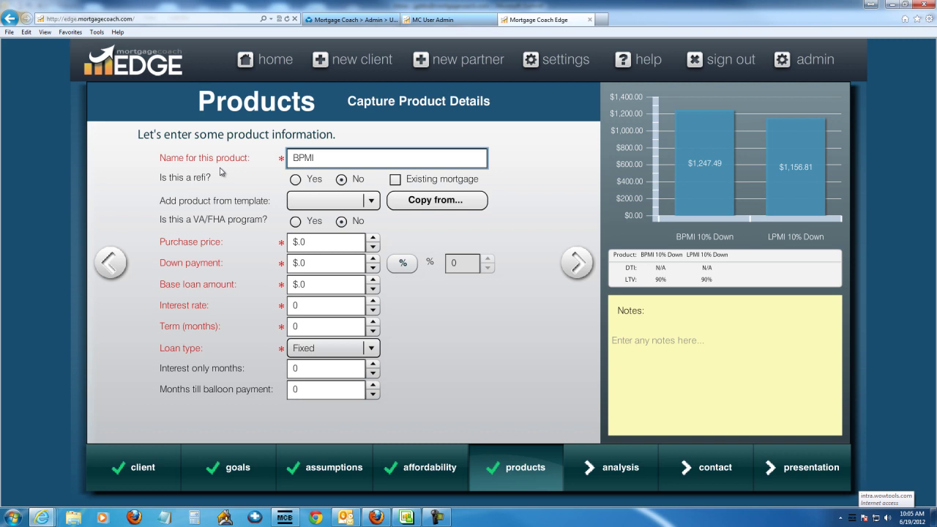
pyautogui.write(' 5% Down')
pyautogui.click(410, 204)
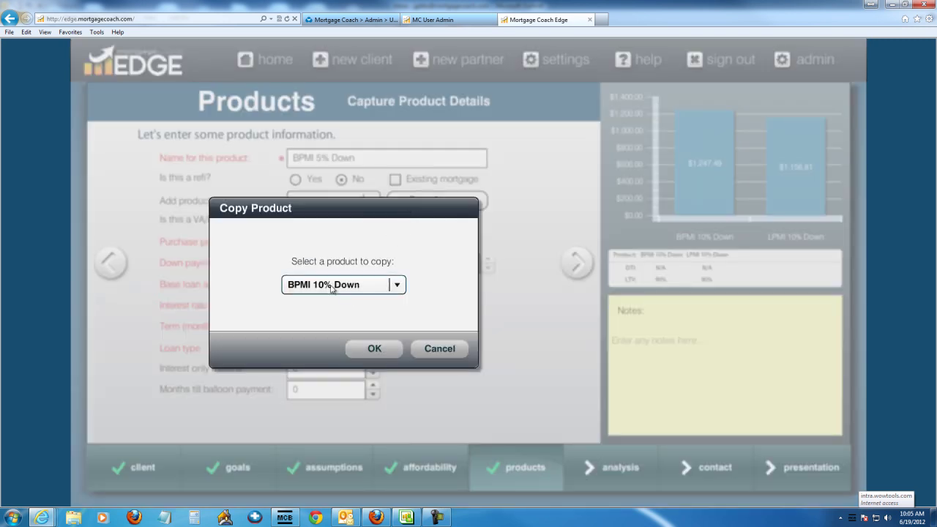
pyautogui.click(374, 349)
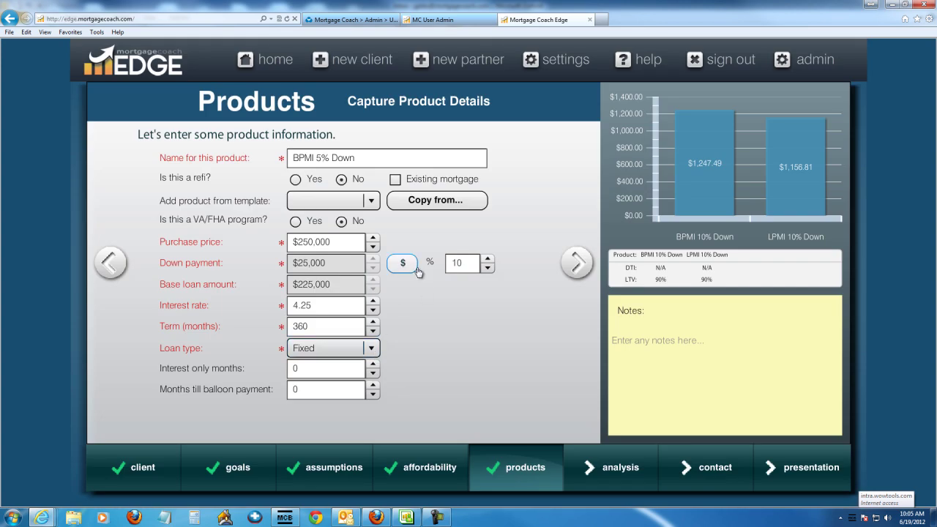
# - Change the BPMI 5% Down down payment to 5% ($12,500 down, $237,500 loan)
pyautogui.press('Tab')
pyautogui.write('5')
pyautogui.press('Tab')
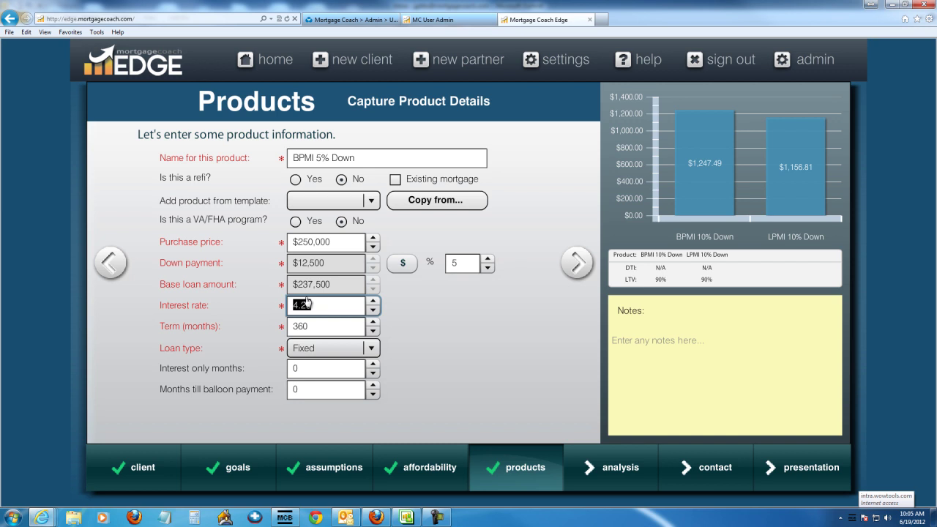
pyautogui.click(576, 262)
# - Set BPMI 5% Down mortgage insurance to 0.9% ($178.13) and add a blank fourth product
pyautogui.click(577, 262)
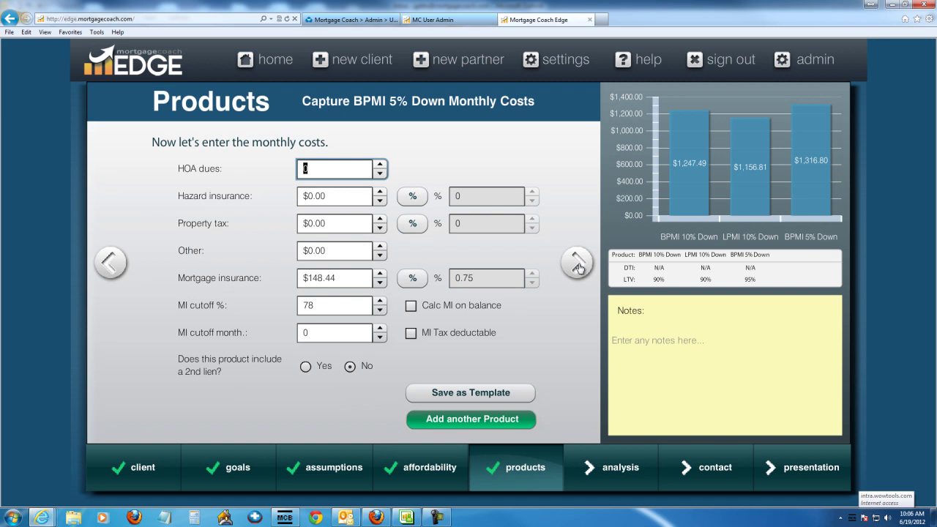
pyautogui.click(411, 279)
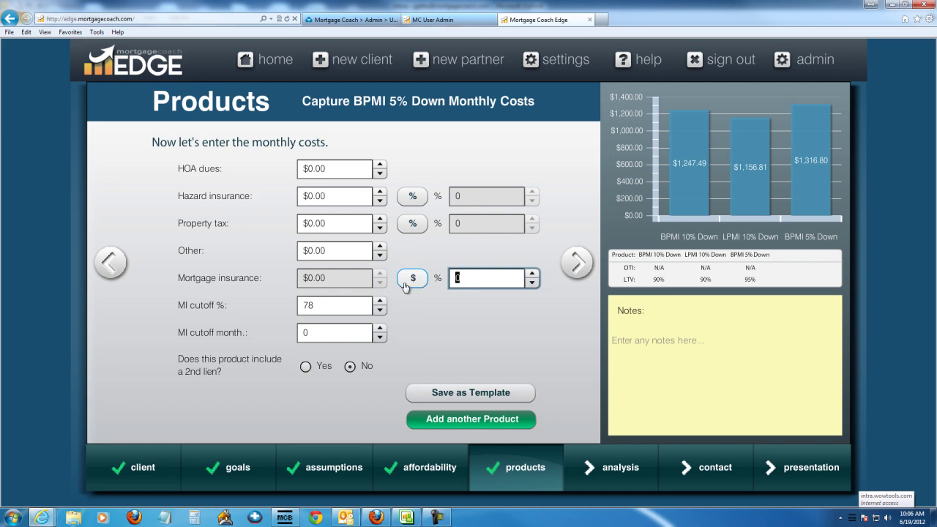
pyautogui.write('0.9')
pyautogui.press('Tab')
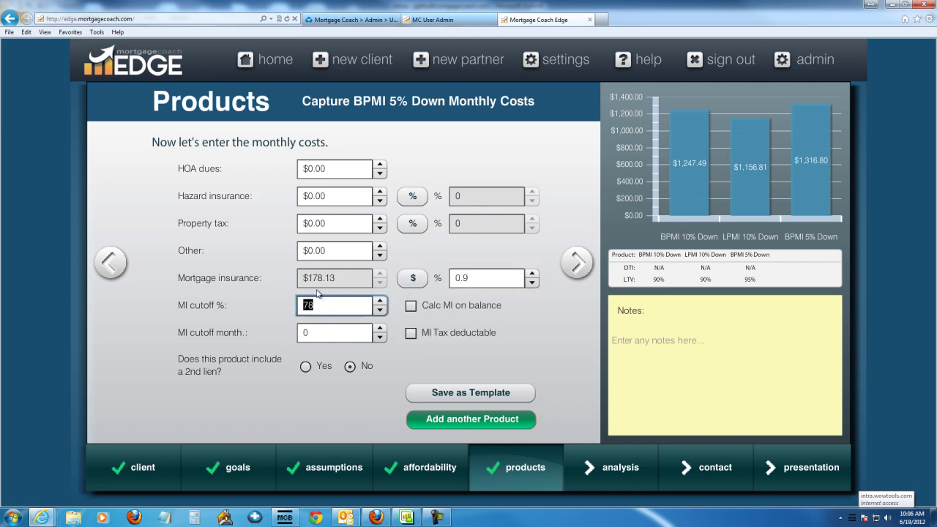
pyautogui.click(464, 423)
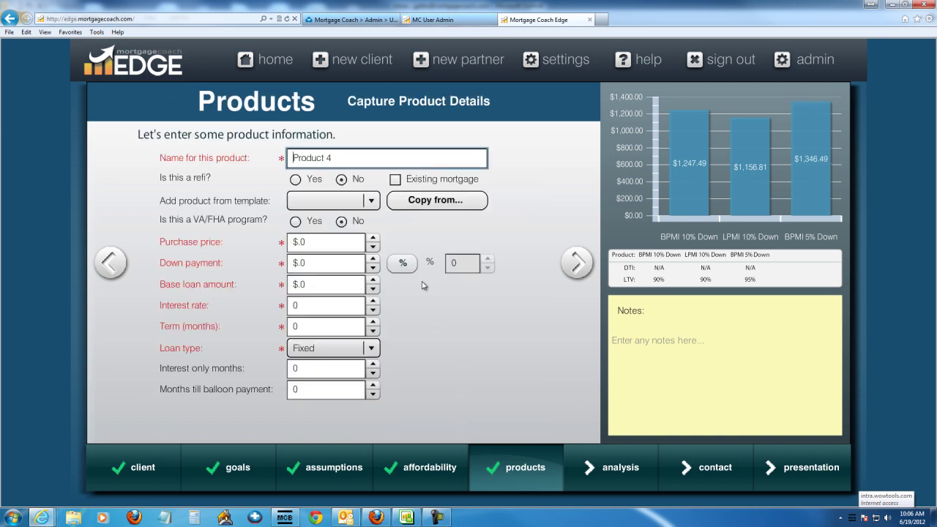
# - Copy the fourth product from BPMI 5% Down and name it 'LPMI 5% Down'
pyautogui.click(442, 205)
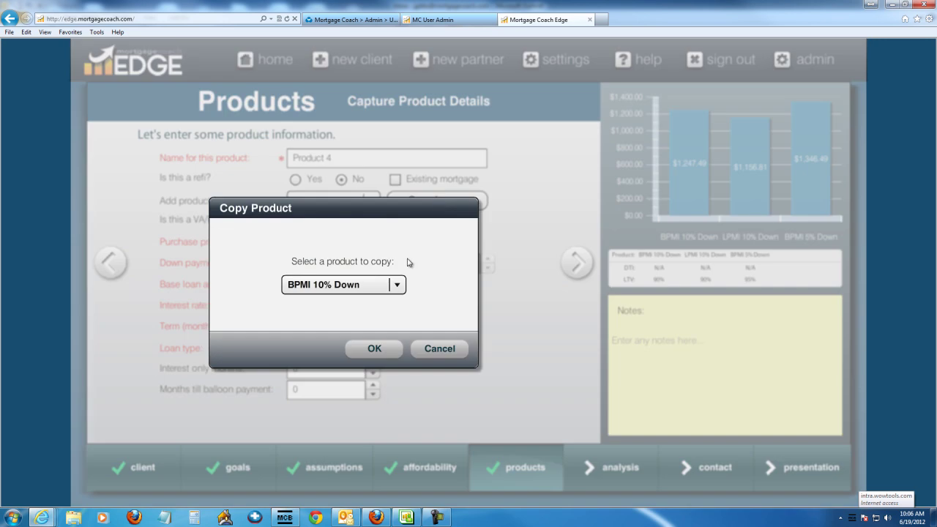
pyautogui.click(397, 285)
pyautogui.click(366, 385)
pyautogui.click(376, 348)
pyautogui.click(319, 156)
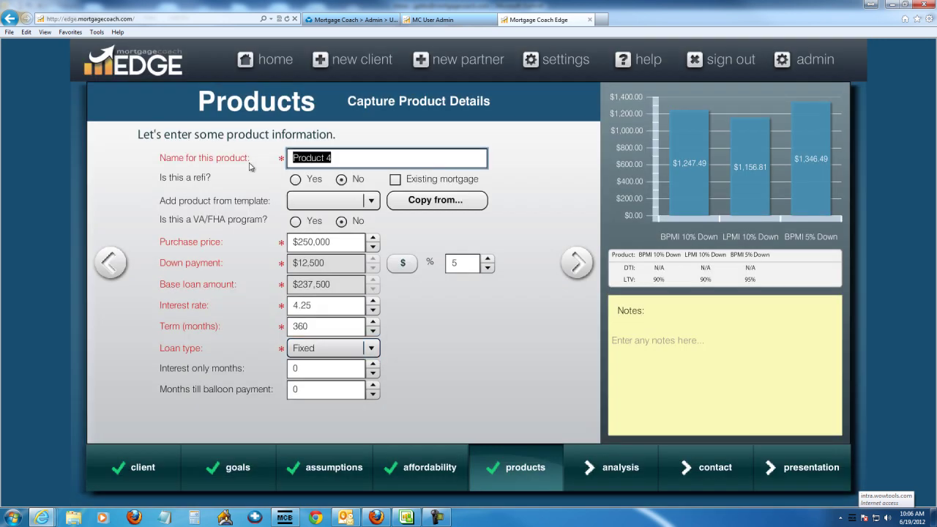
pyautogui.write('LPMI')
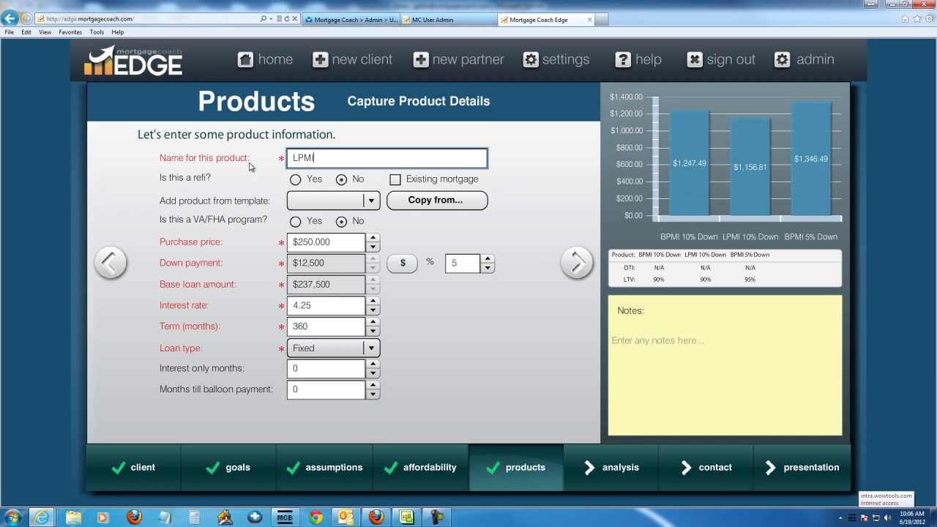
pyautogui.write(' 5% Down')
pyautogui.hotkey('alt', 'd')
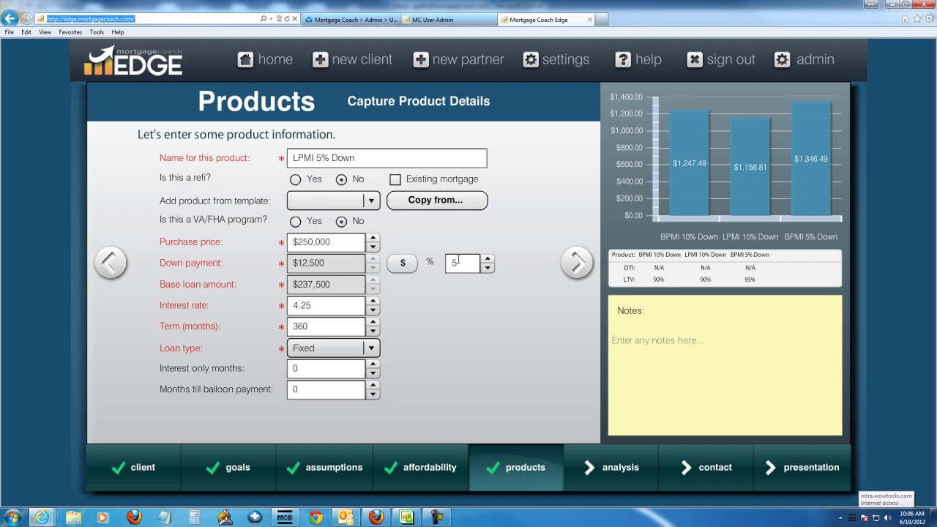
# - Set the LPMI 5% Down interest rate to 4.5%
pyautogui.click(327, 306)
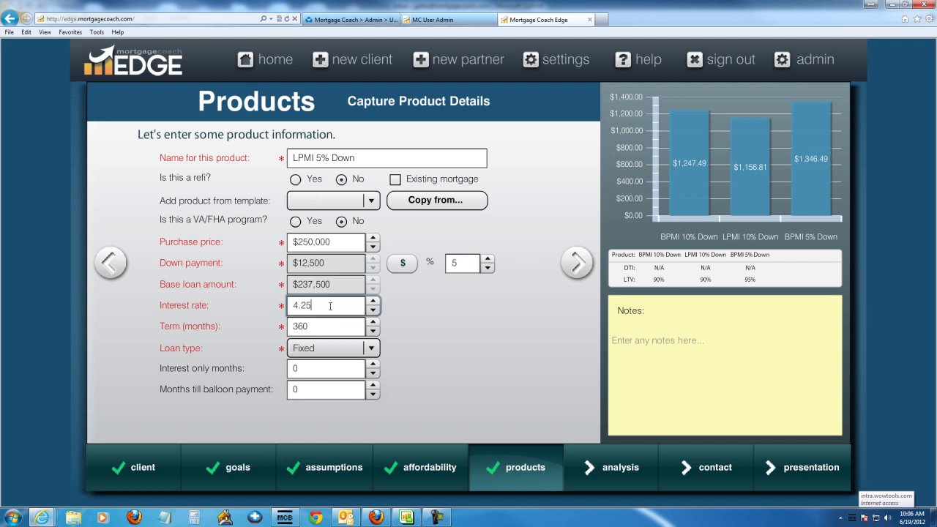
pyautogui.moveTo(315, 307); pyautogui.dragTo(241, 313)
pyautogui.write('4.625')
pyautogui.press('Tab')
pyautogui.hotkey('shift', 'Tab')
pyautogui.write('4.5')
pyautogui.press('Tab')
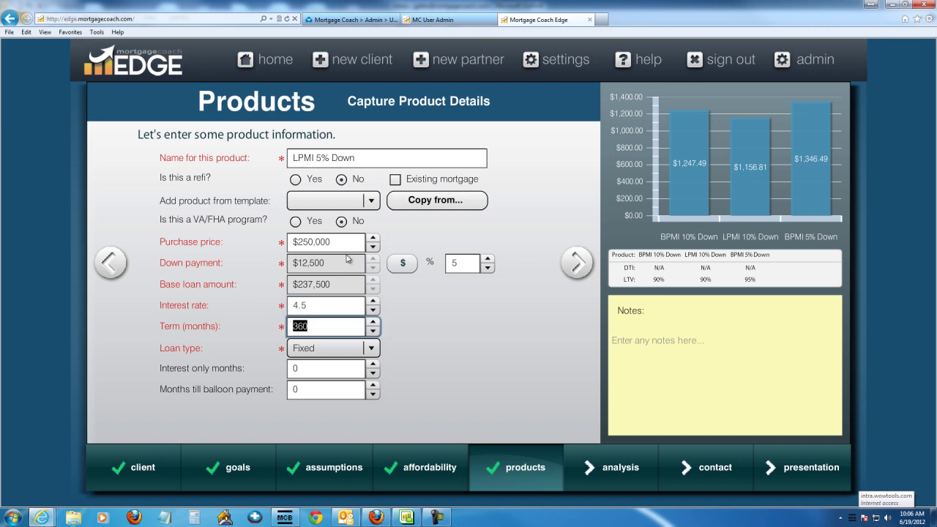
# - Clear the LPMI 5% Down mortgage insurance from $178.13 to $0.00
pyautogui.click(594, 263)
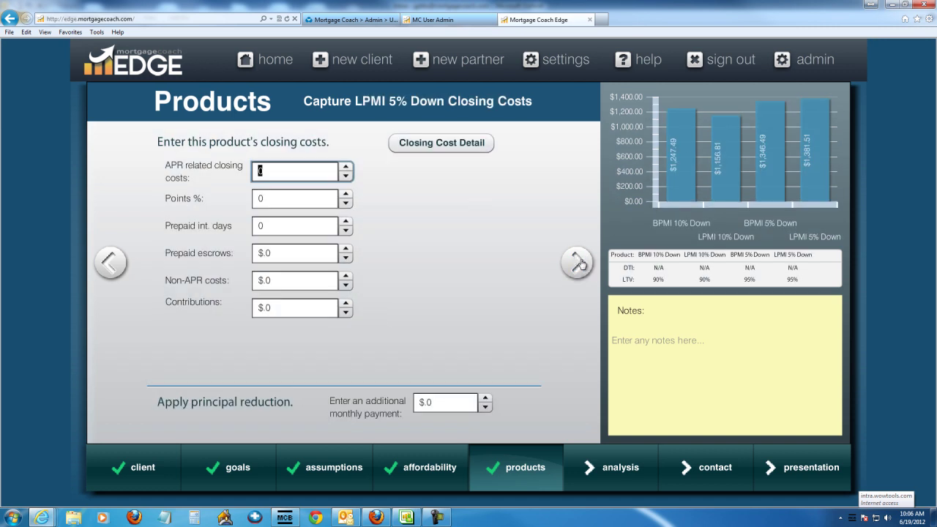
pyautogui.click(578, 262)
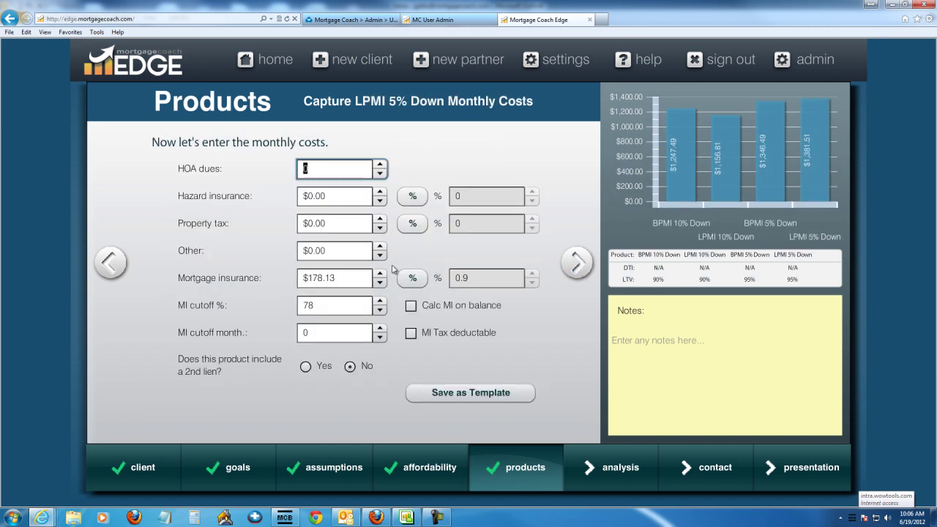
pyautogui.moveTo(342, 278); pyautogui.dragTo(249, 280)
pyautogui.press('Delete')
pyautogui.press('Tab')
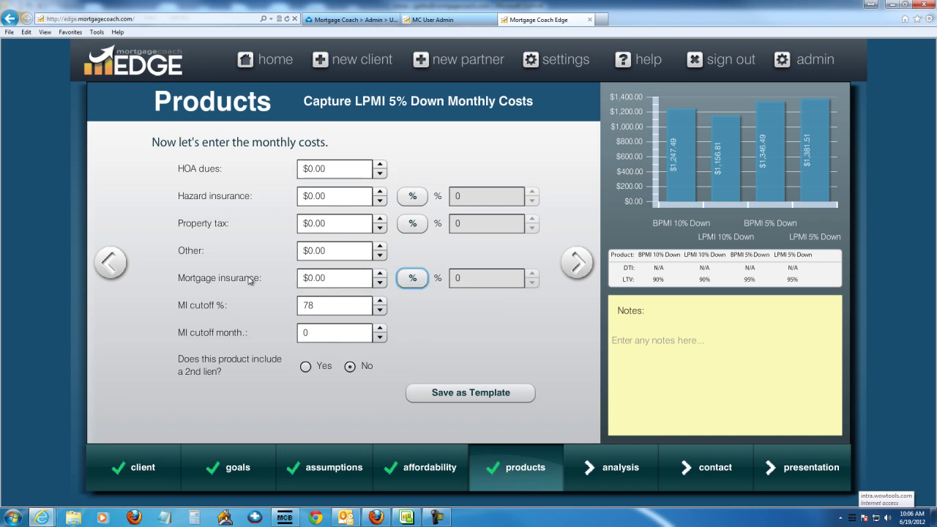
pyautogui.click(576, 262)
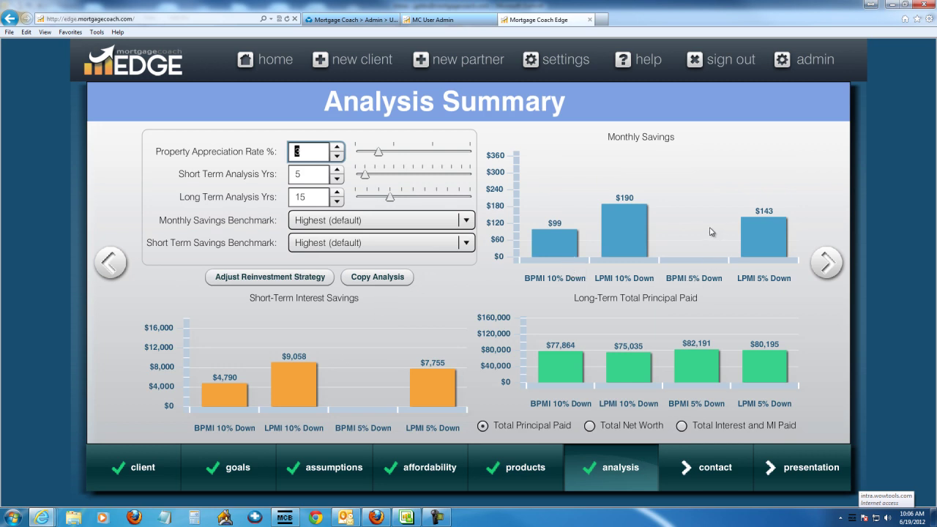
# - Enter reinvestment savings payments of $99, $189.68 and $143.11 under the products and apply them
pyautogui.moveTo(687, 281)
pyautogui.moveTo(224, 399)
pyautogui.moveTo(300, 402)
pyautogui.click(260, 280)
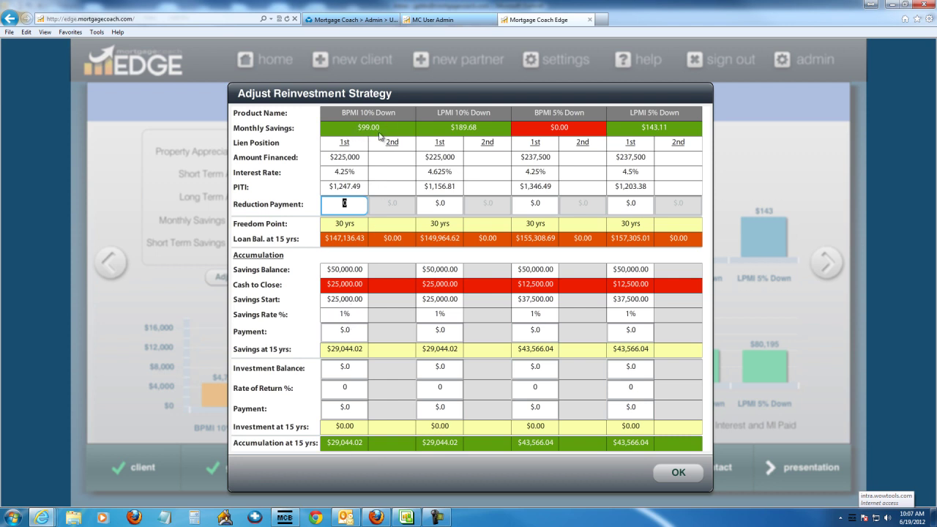
pyautogui.click(357, 330)
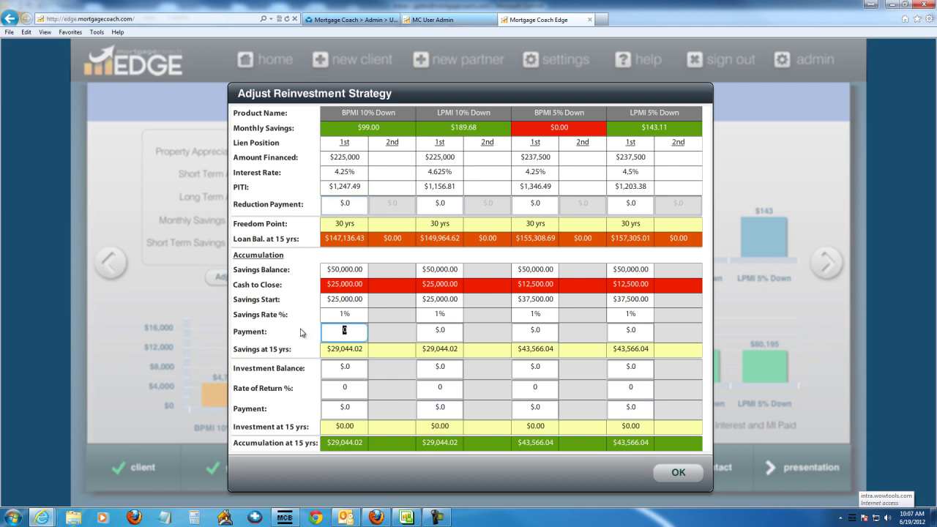
pyautogui.write('9')
pyautogui.press('Tab')
pyautogui.click(353, 331)
pyautogui.write('9')
pyautogui.press('Tab')
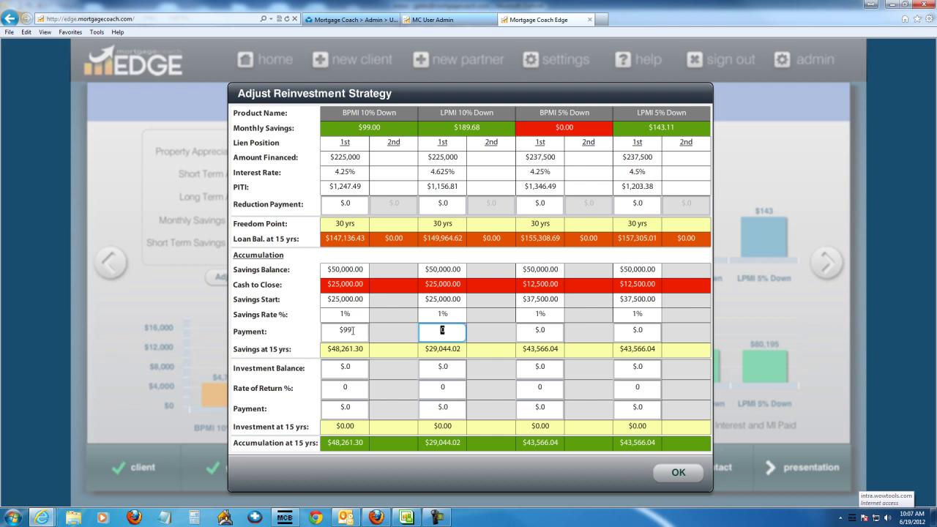
pyautogui.write('189.68')
pyautogui.press('Tab')
pyautogui.press('Tab')
pyautogui.write('143.11')
pyautogui.press('Tab')
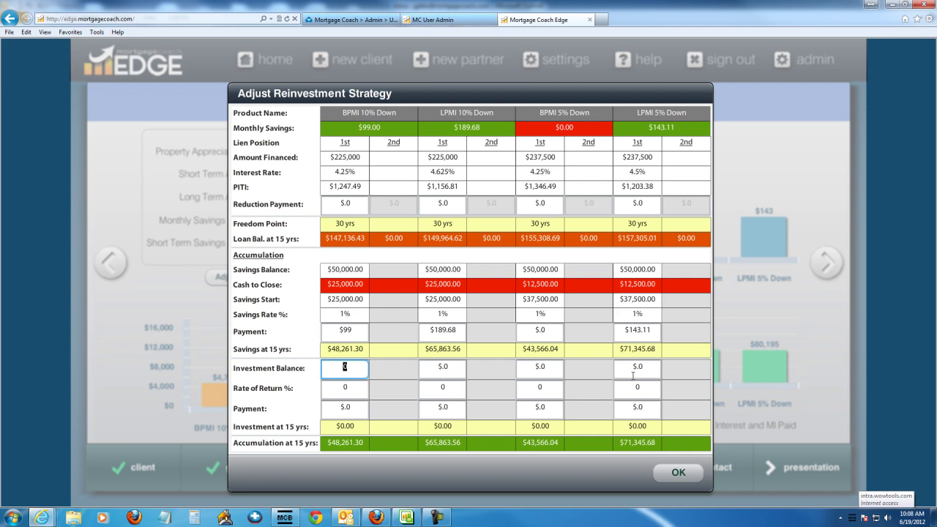
pyautogui.click(690, 476)
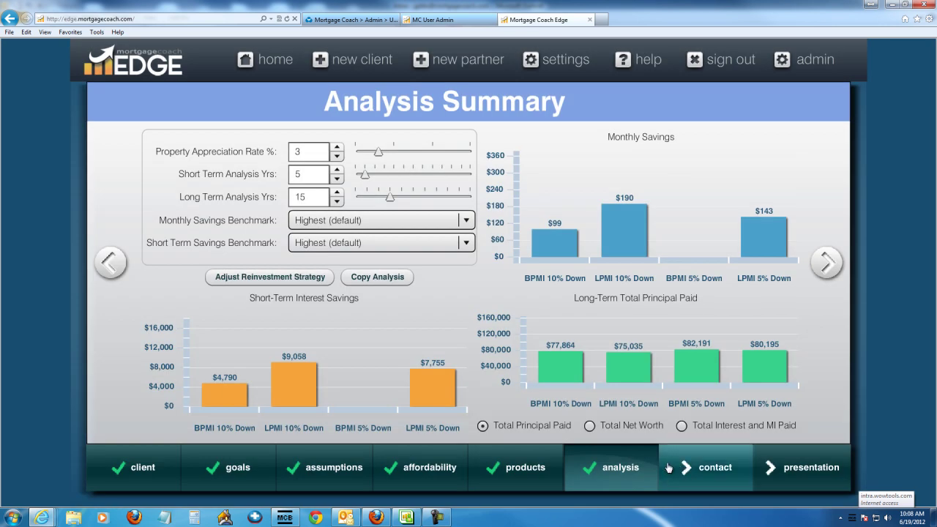
# - Step through Contact, Presentation, TCA Summary and Short-Term setups, then chart Total Net Worth long-term
pyautogui.click(826, 263)
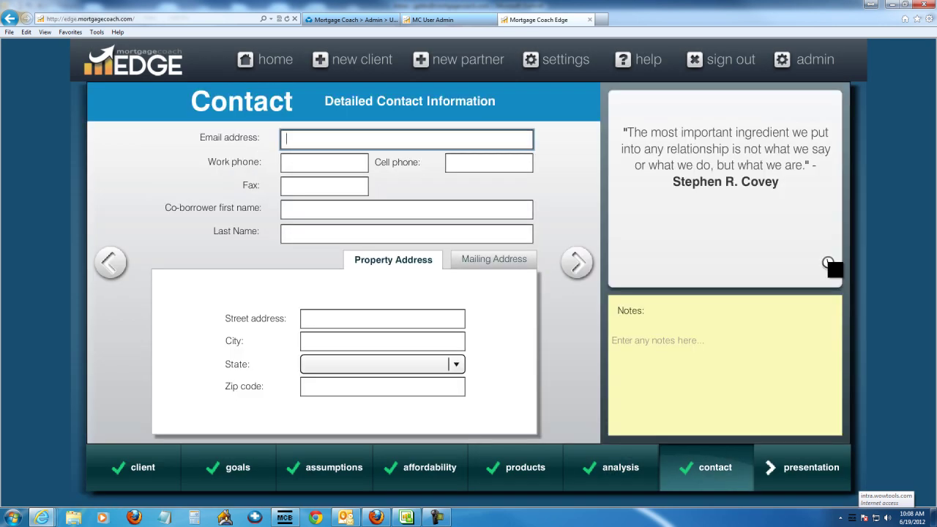
pyautogui.click(577, 263)
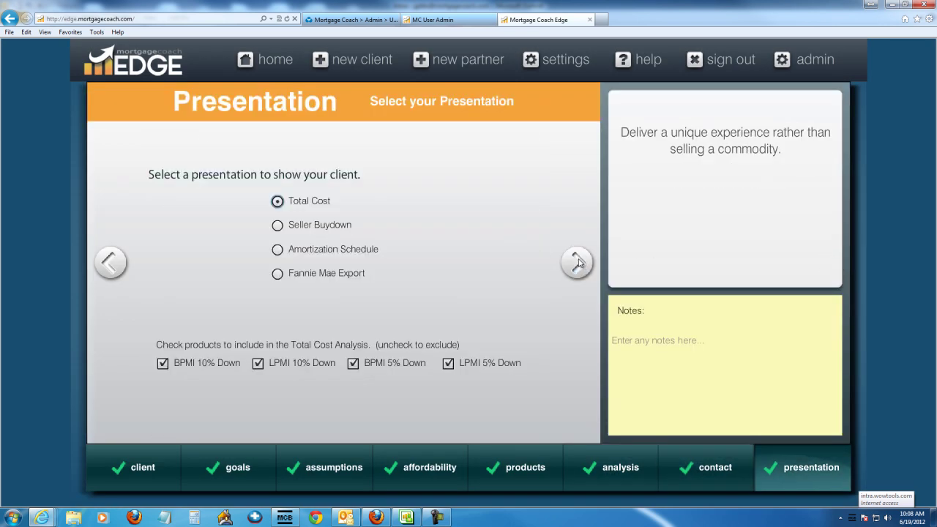
pyautogui.click(578, 263)
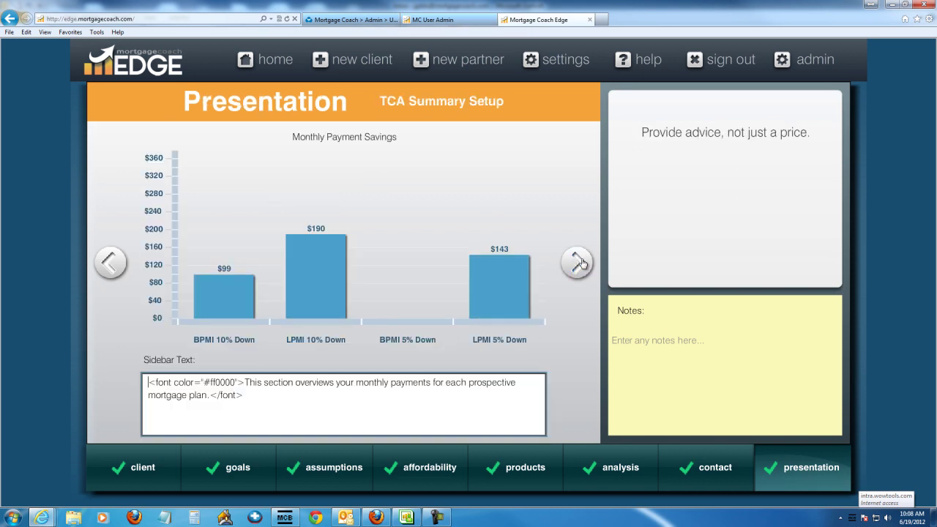
pyautogui.click(577, 263)
pyautogui.click(577, 264)
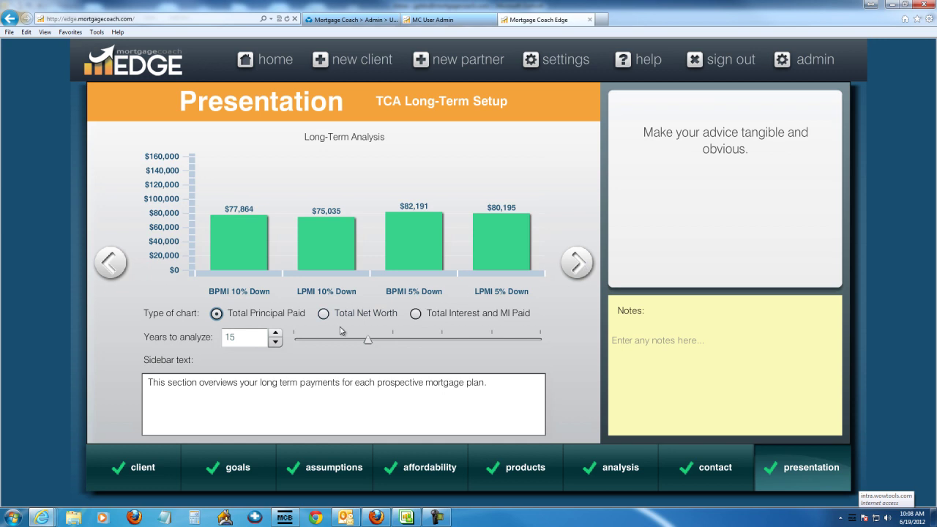
pyautogui.click(323, 313)
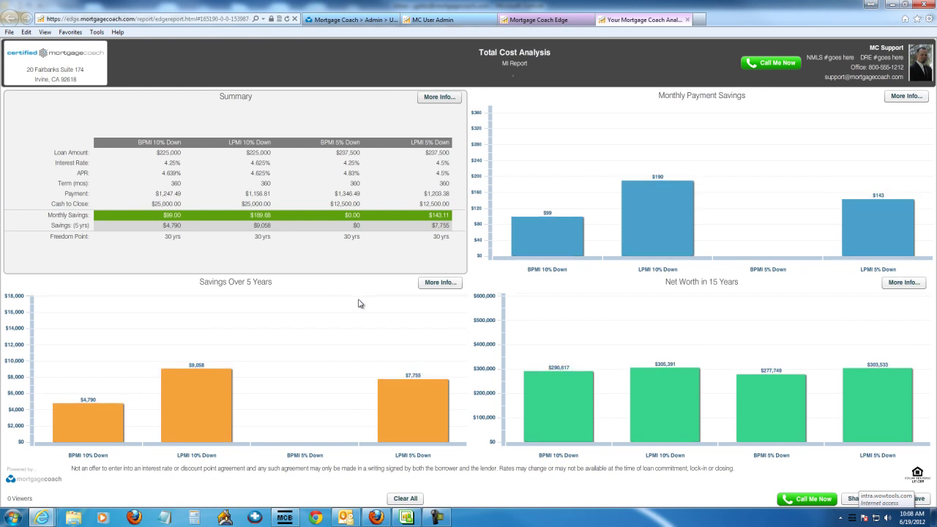
# - Read the report chart values, including 5-year savings of $4,790, $9,058, $0 and $7,755
pyautogui.moveTo(196, 370)
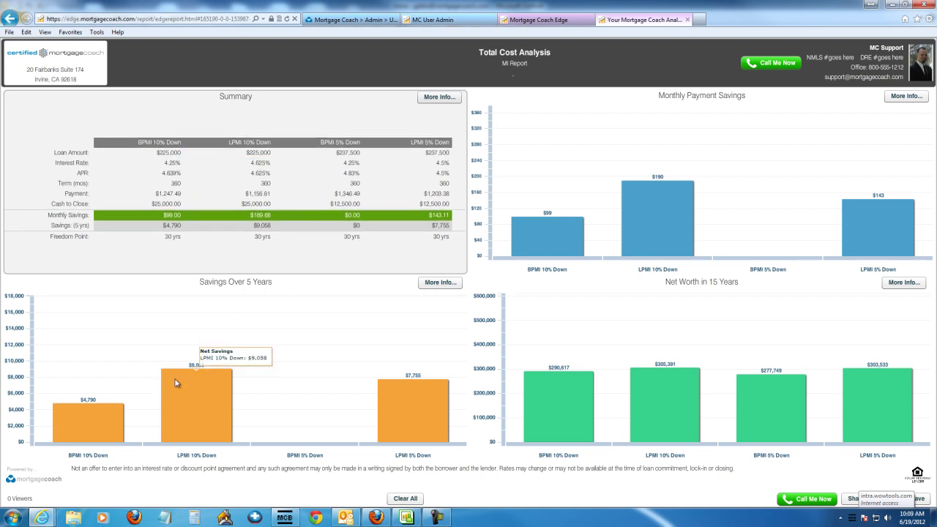
pyautogui.moveTo(94, 414)
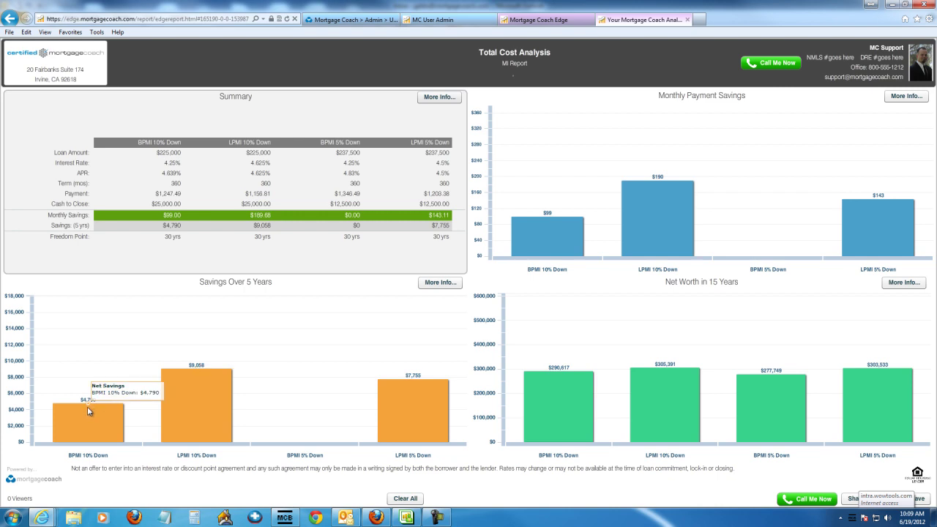
pyautogui.moveTo(170, 392)
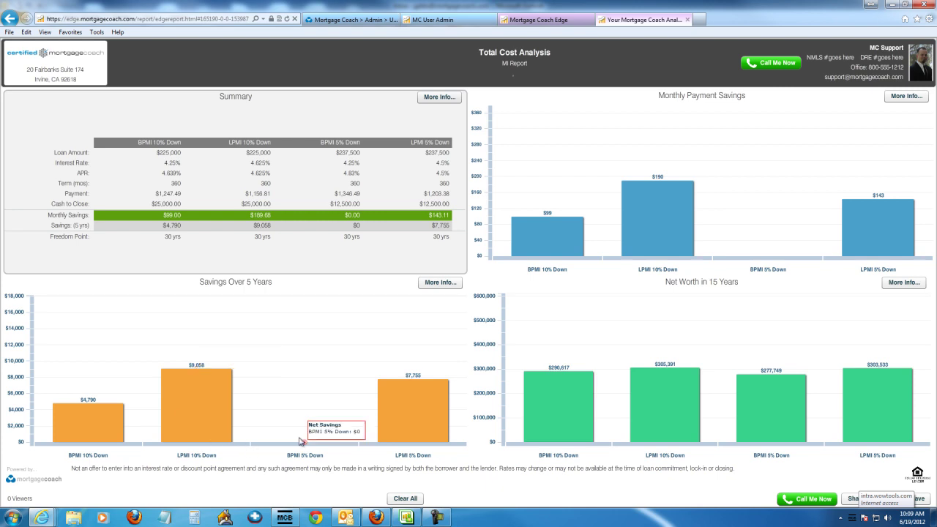
pyautogui.moveTo(757, 386)
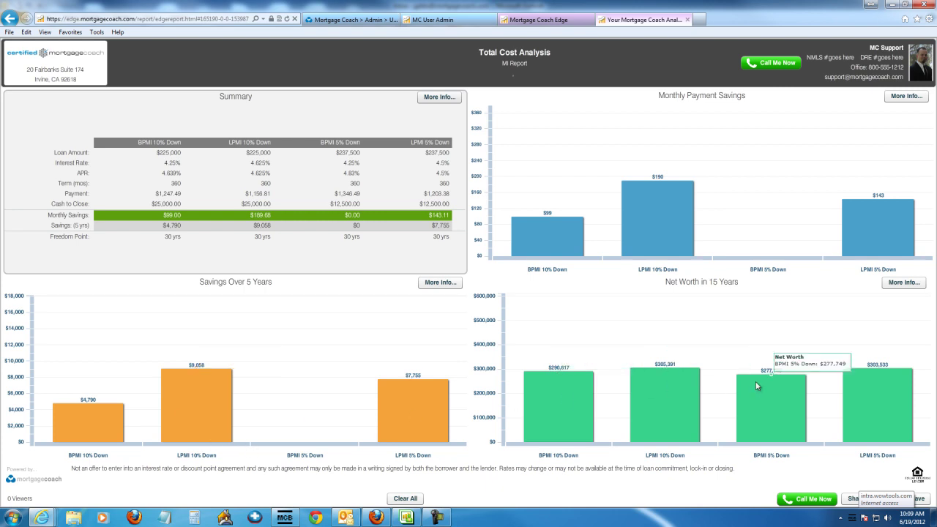
# - Open the 15-year net worth breakdown and highlight the loan balances of all four loans
pyautogui.click(884, 287)
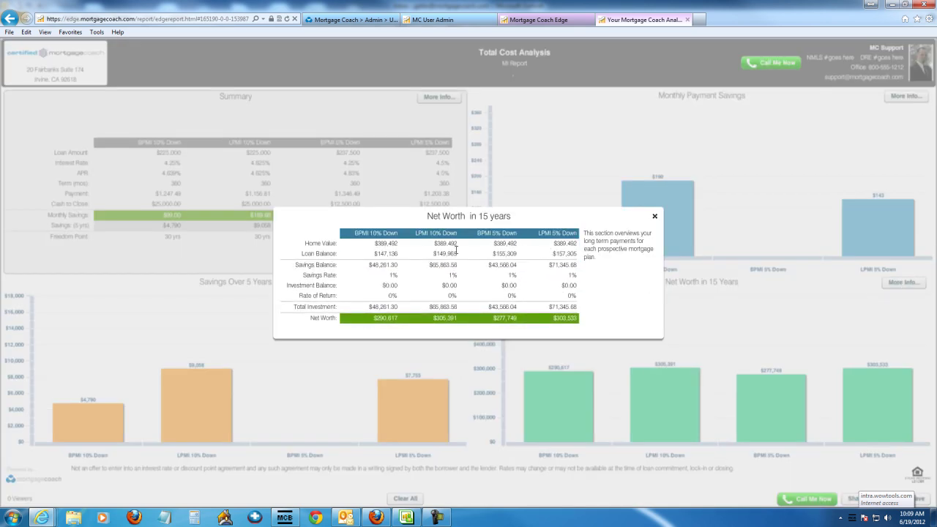
pyautogui.click(394, 254)
pyautogui.click(443, 254)
pyautogui.click(504, 254)
pyautogui.click(549, 255)
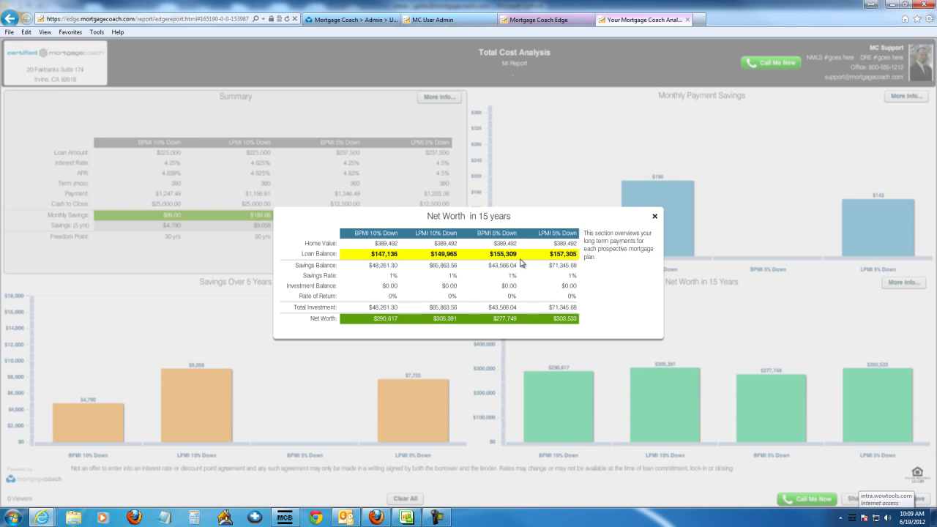
# - Highlight the LPMI 5% Down and BPMI 10% Down savings balances
pyautogui.click(542, 268)
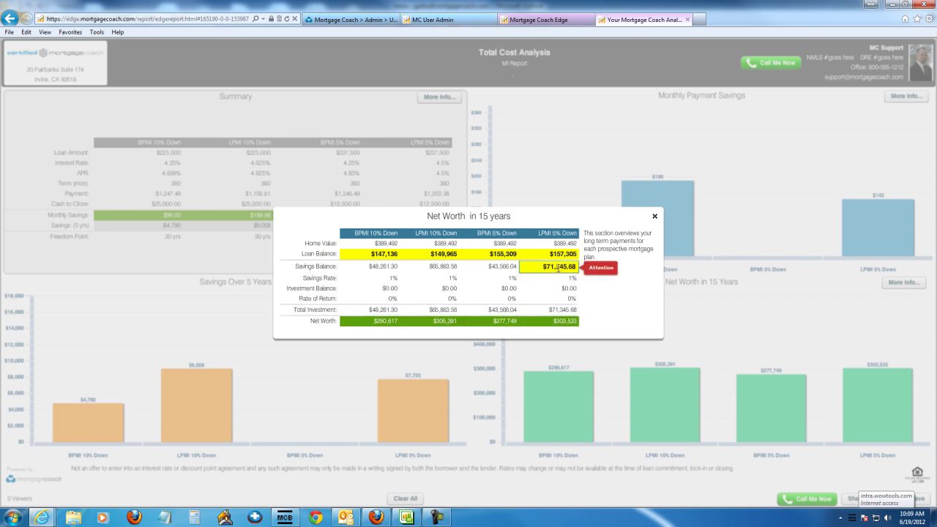
pyautogui.click(550, 254)
pyautogui.click(555, 267)
pyautogui.click(395, 245)
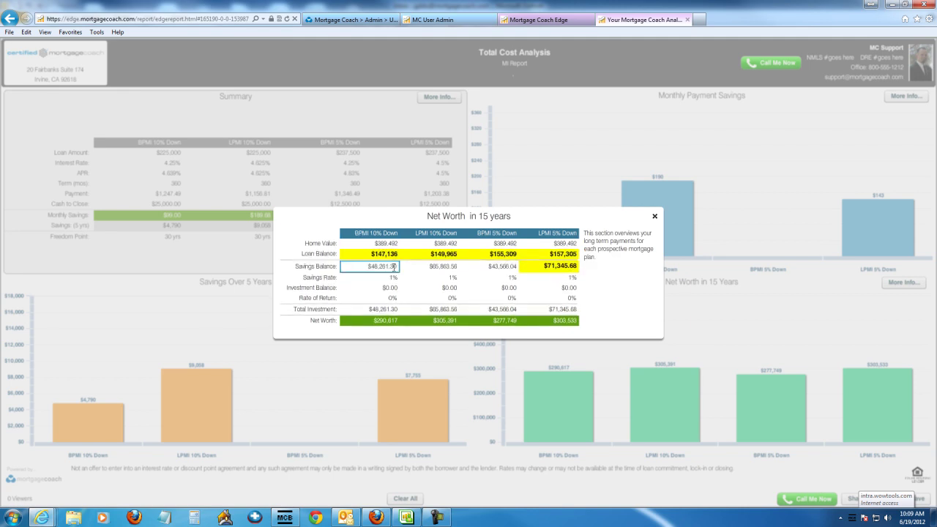
pyautogui.press('Return')
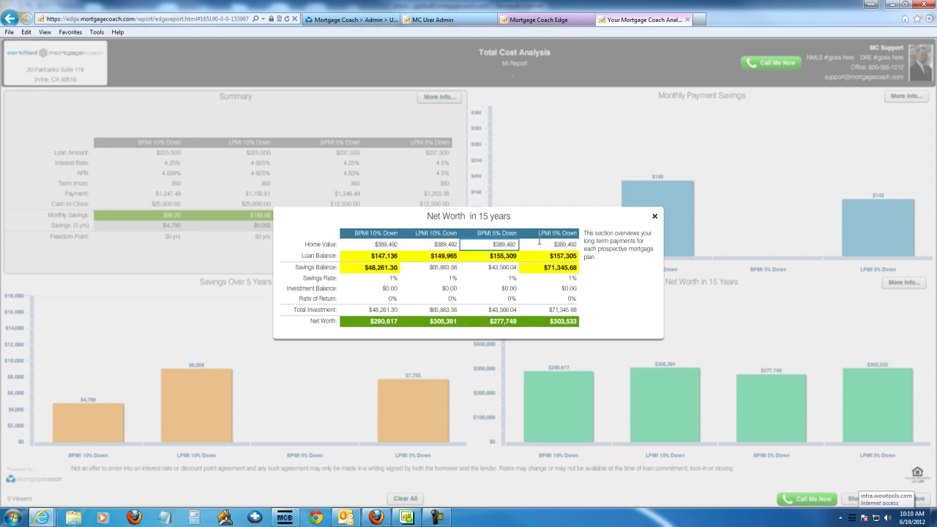
# - Close the net worth breakdown and return to the Total Cost Analysis report
pyautogui.click(654, 218)
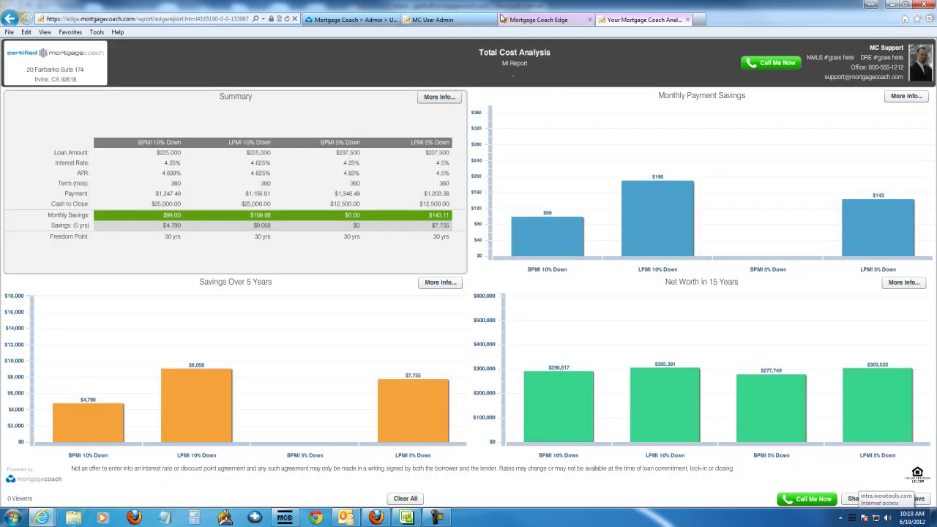
pyautogui.click(522, 22)
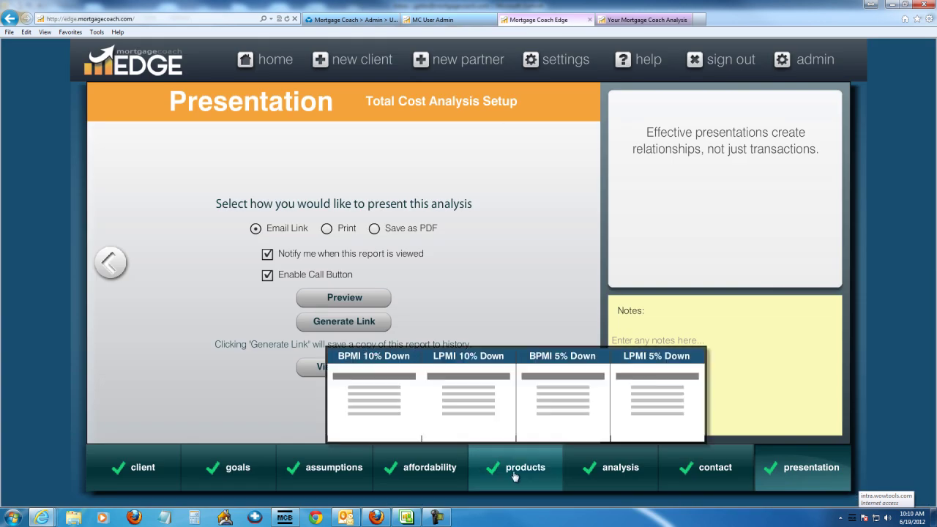
pyautogui.moveTo(515, 475)
pyautogui.click(644, 20)
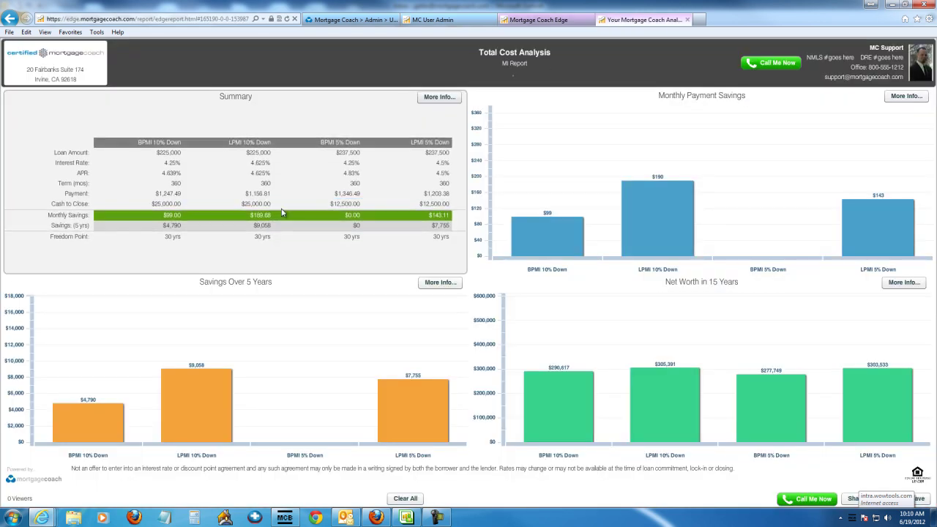
# - Highlight the Cash to Close amounts for all four loans in the Summary table
pyautogui.click(252, 202)
pyautogui.click(326, 202)
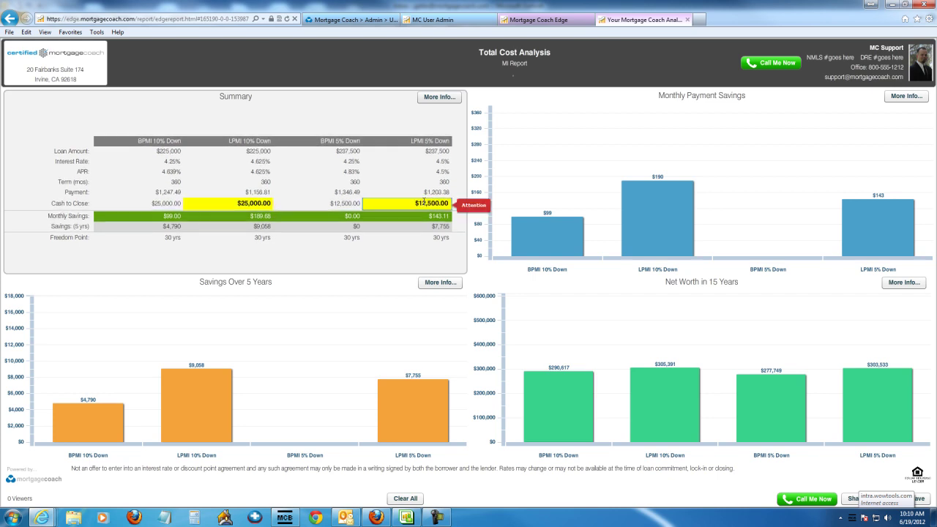
pyautogui.click(422, 203)
pyautogui.click(165, 203)
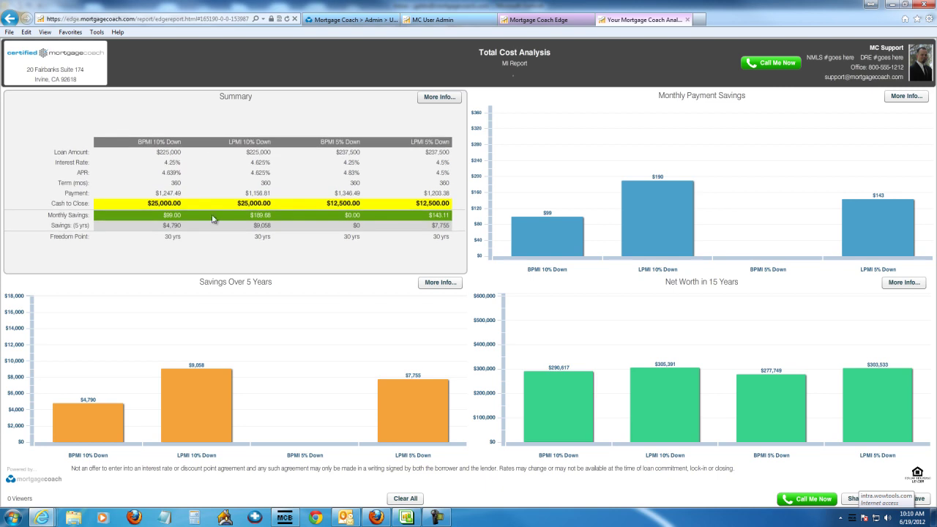
pyautogui.click(341, 205)
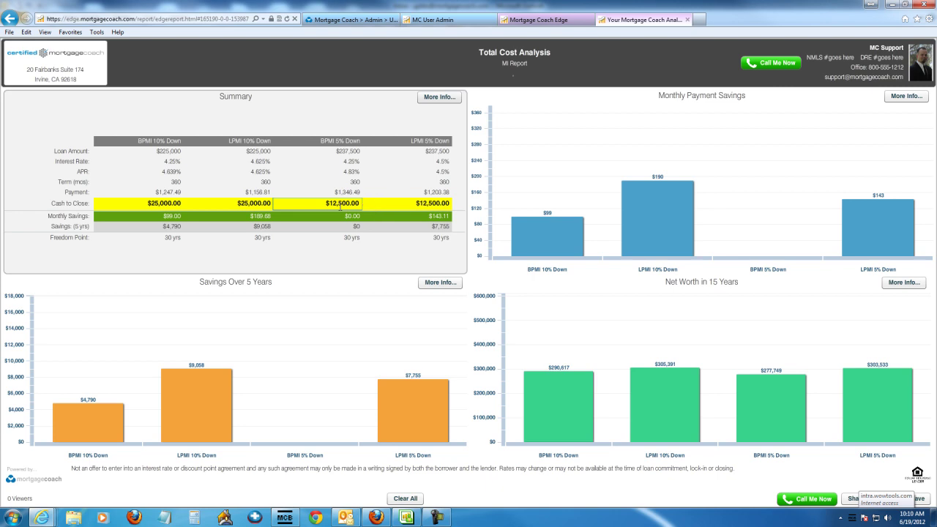
pyautogui.click(445, 163)
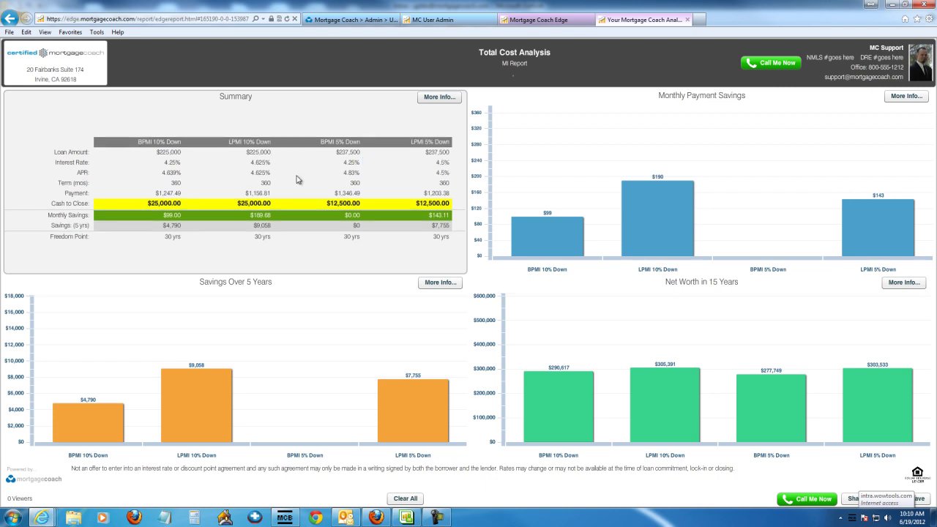
pyautogui.click(267, 163)
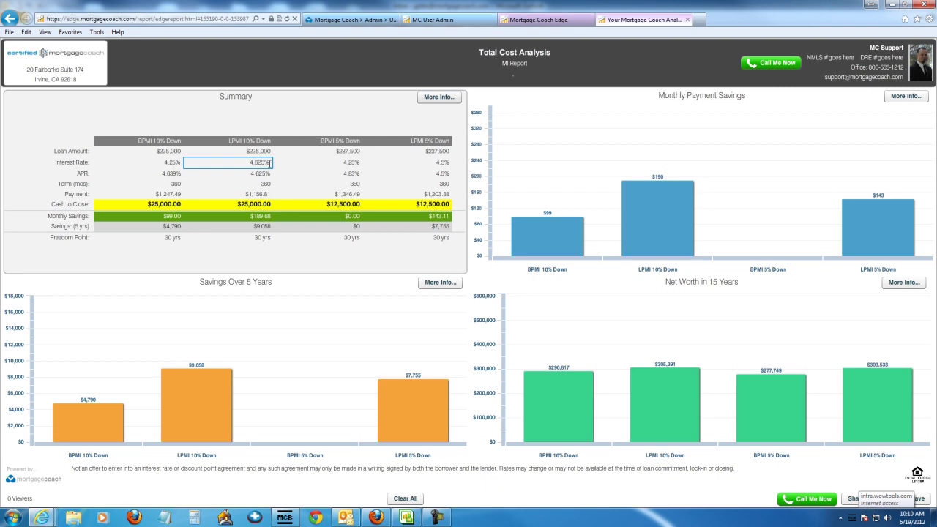
pyautogui.press('Return')
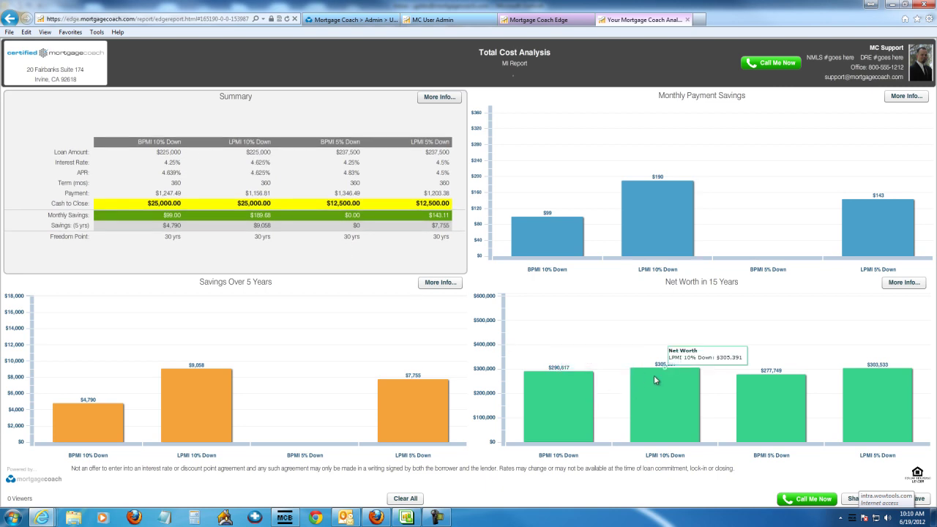
pyautogui.moveTo(873, 388)
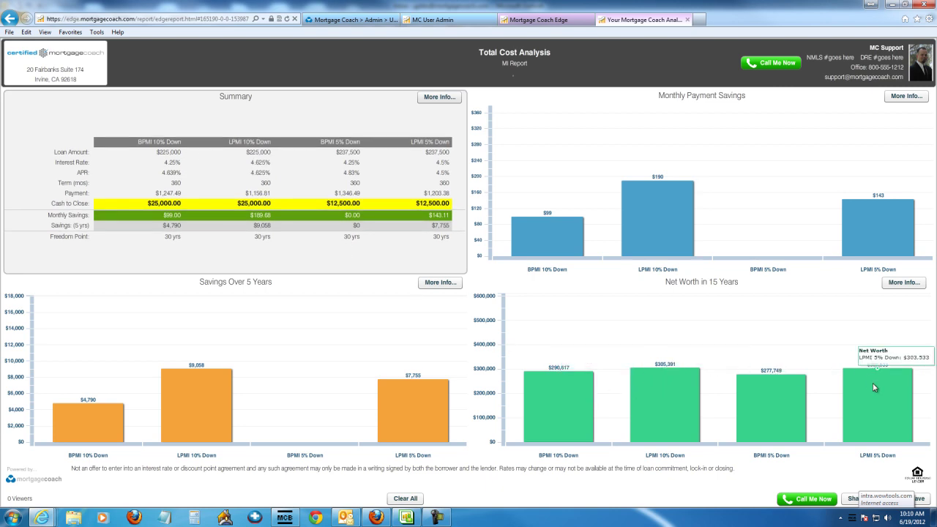